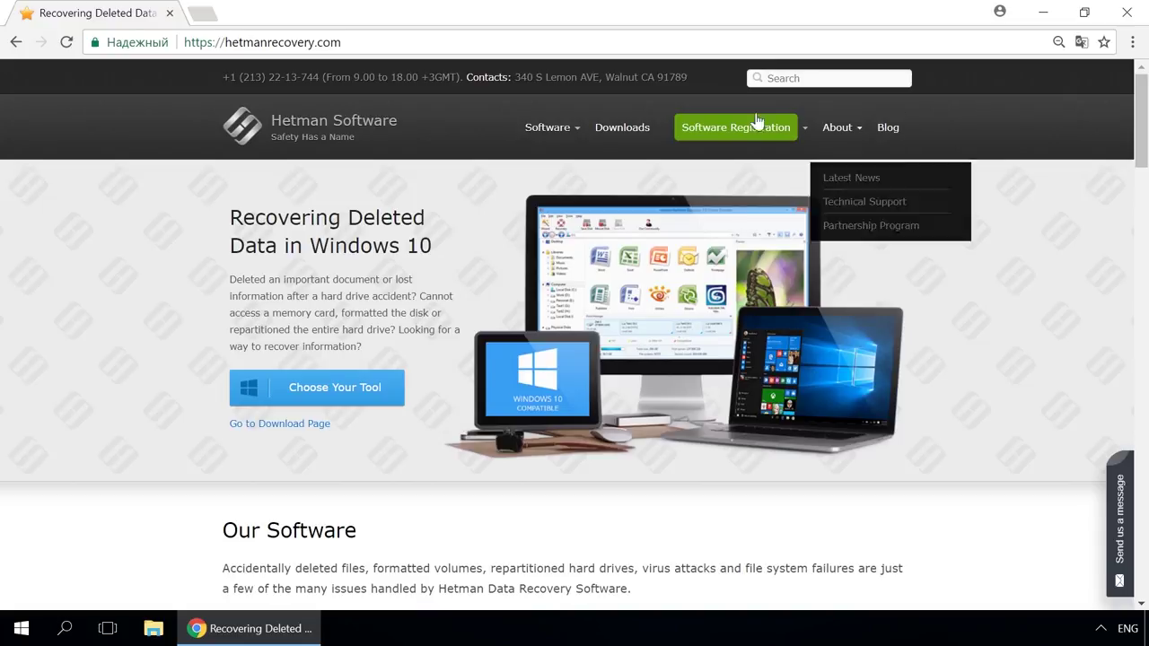
- Go through Hetman's site to its blog and open the storage space article
{"action": "mouse_move", "coordinate": [547, 128]}
{"action": "left_click", "coordinate": [558, 182]}
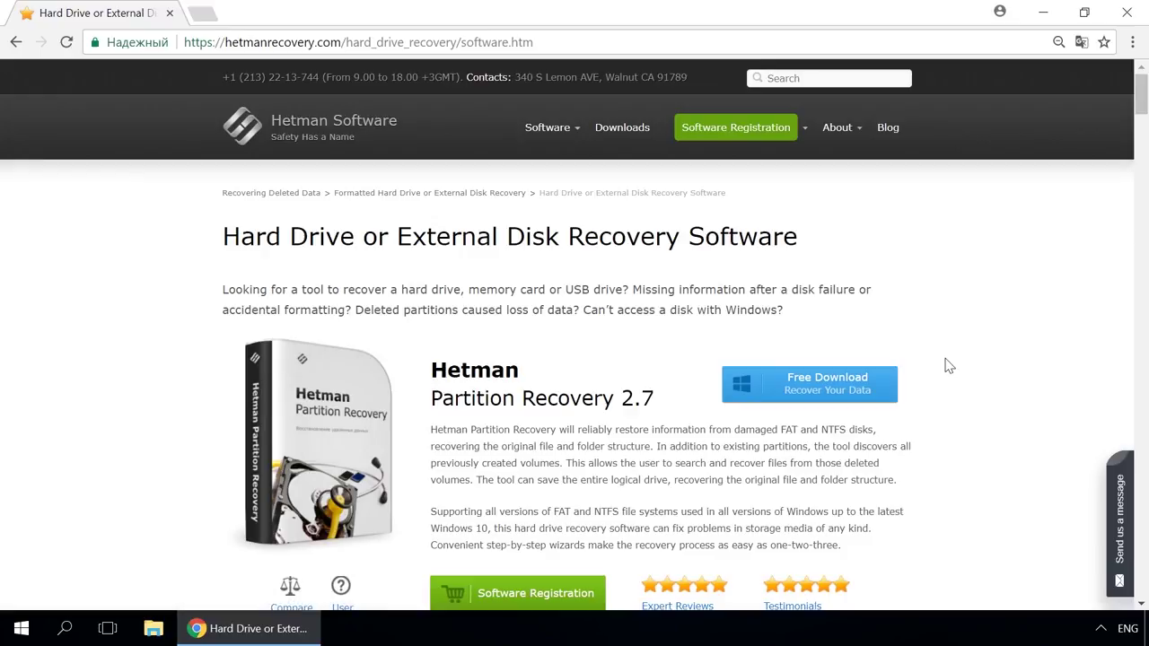
{"action": "left_click", "coordinate": [885, 126]}
{"action": "scroll", "coordinate": [595, 284], "scroll_direction": "down", "scroll_amount": 2}
{"action": "scroll", "coordinate": [596, 285], "scroll_direction": "down", "scroll_amount": 2}
{"action": "scroll", "coordinate": [595, 286], "scroll_direction": "down", "scroll_amount": 3}
{"action": "scroll", "coordinate": [595, 284], "scroll_direction": "down", "scroll_amount": 3}
{"action": "scroll", "coordinate": [583, 305], "scroll_direction": "down", "scroll_amount": 3}
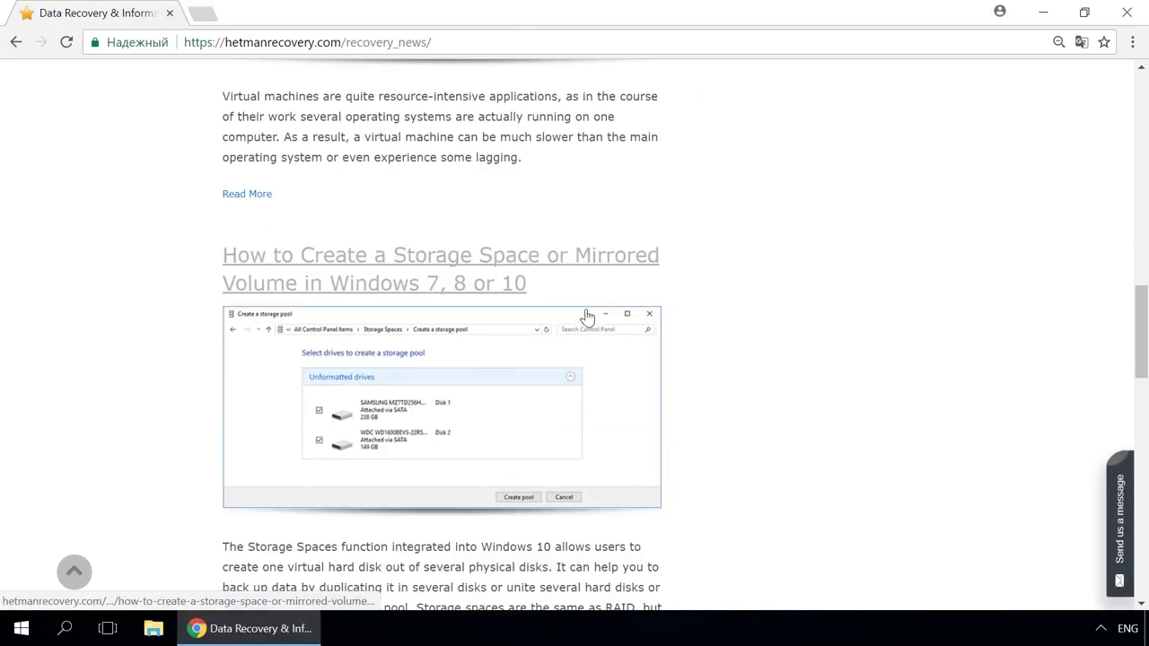
{"action": "left_click", "coordinate": [565, 261]}
- Scroll down the article and bring up the 'Send us a message' form
{"action": "scroll", "coordinate": [565, 261], "scroll_direction": "down", "scroll_amount": 3}
{"action": "scroll", "coordinate": [565, 261], "scroll_direction": "down", "scroll_amount": 2}
{"action": "scroll", "coordinate": [566, 262], "scroll_direction": "down", "scroll_amount": 3}
{"action": "scroll", "coordinate": [566, 262], "scroll_direction": "down", "scroll_amount": 2}
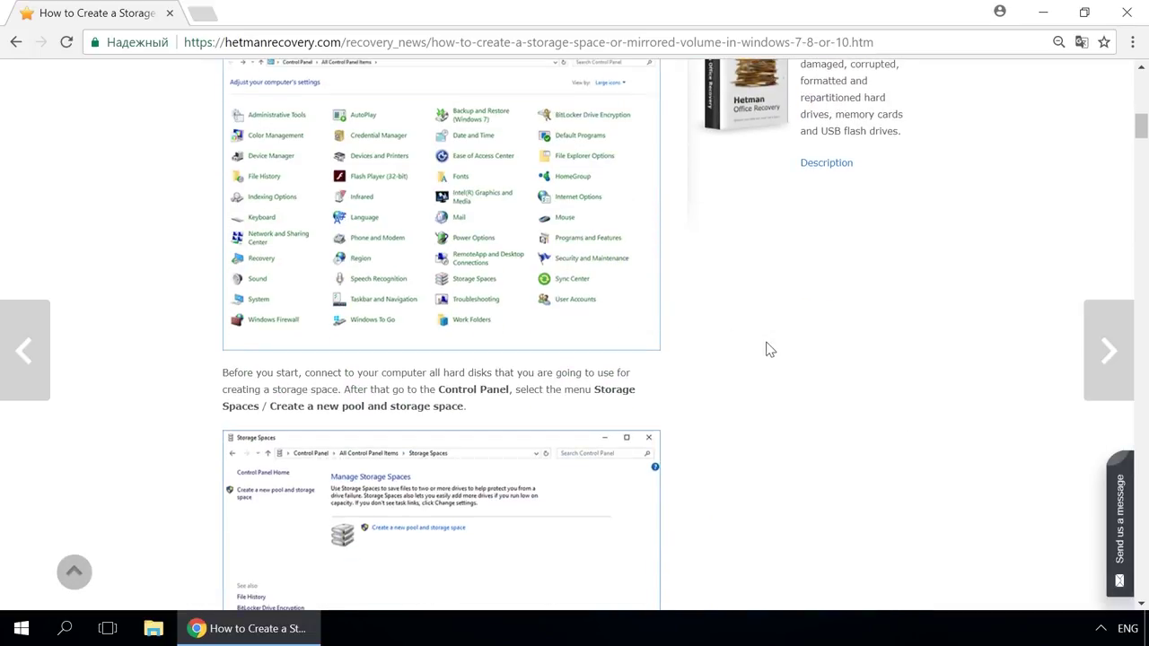
{"action": "left_click", "coordinate": [1119, 502]}
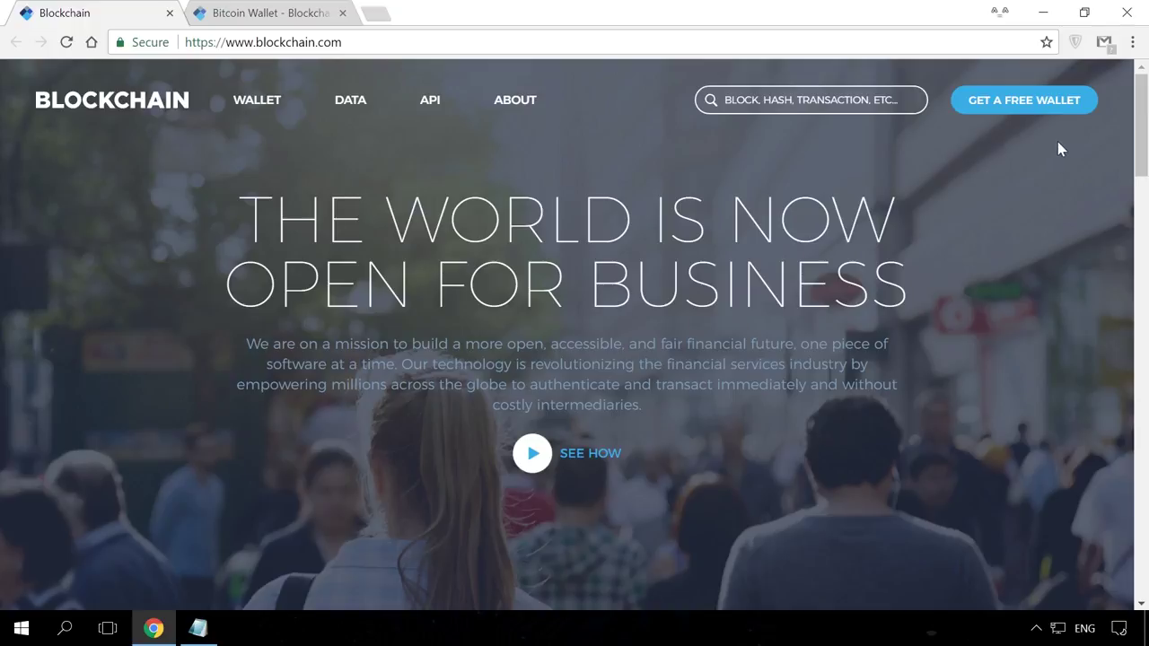
- Submit the Create your Wallet form on the Bitcoin Wallet tab
{"action": "left_click", "coordinate": [289, 12]}
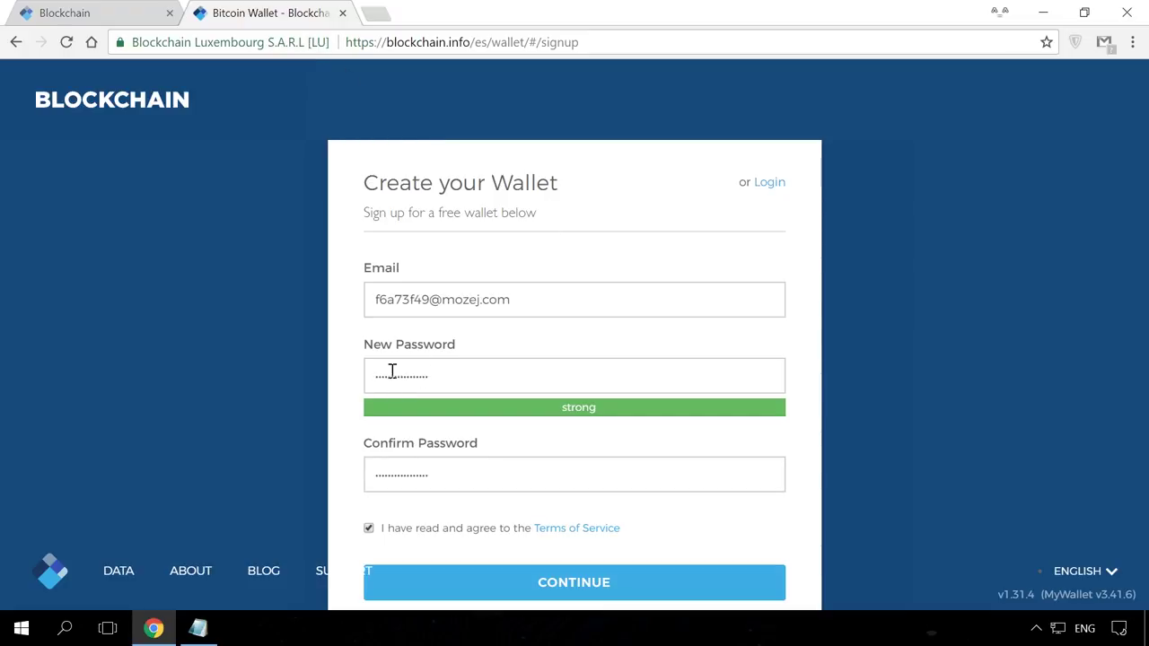
{"action": "scroll", "coordinate": [397, 377], "scroll_direction": "down", "scroll_amount": 1}
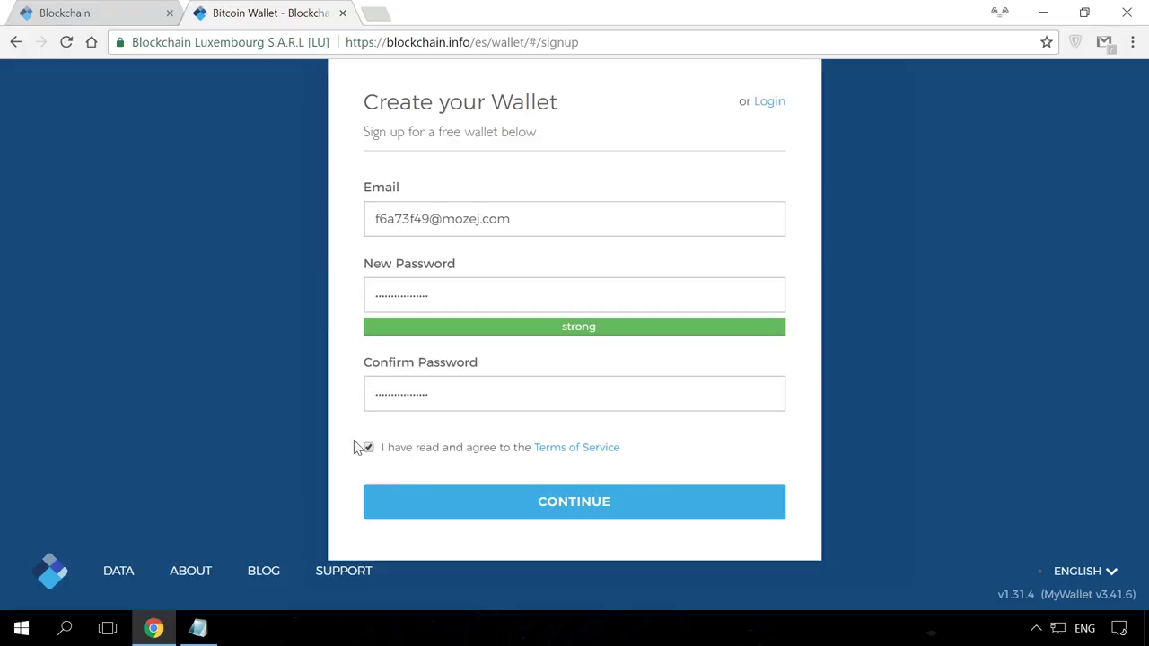
{"action": "left_click", "coordinate": [463, 502]}
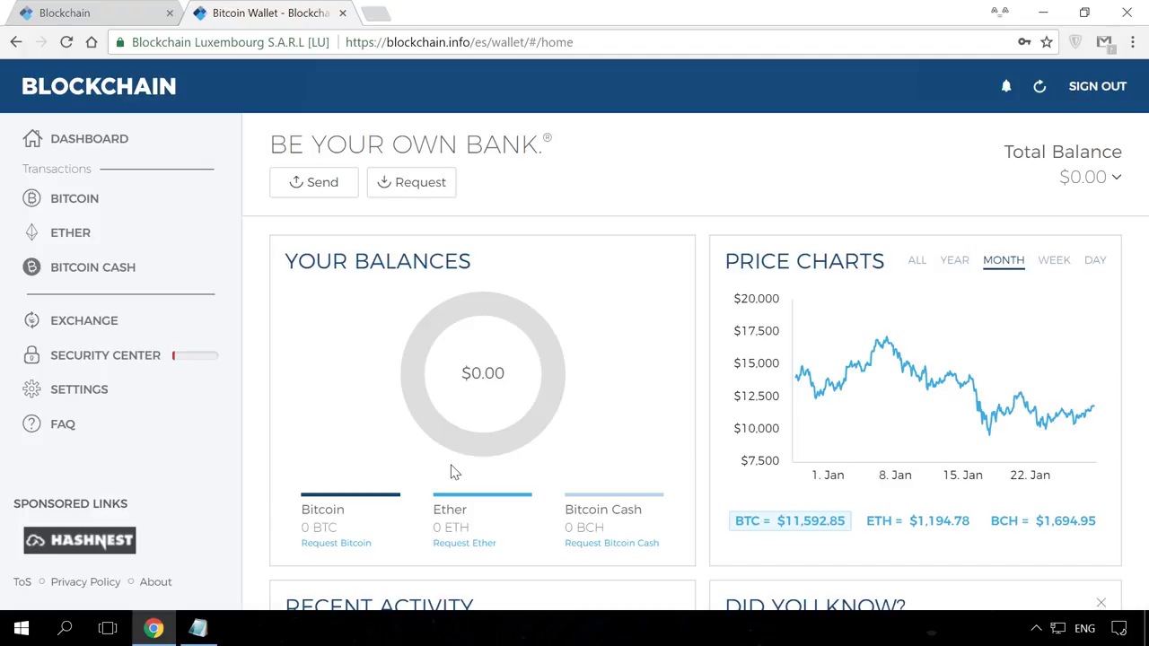
- Browse the Bitcoin, Ether and Bitcoin Cash wallets, then request a Bitcoin receiving address
{"action": "left_click", "coordinate": [67, 203]}
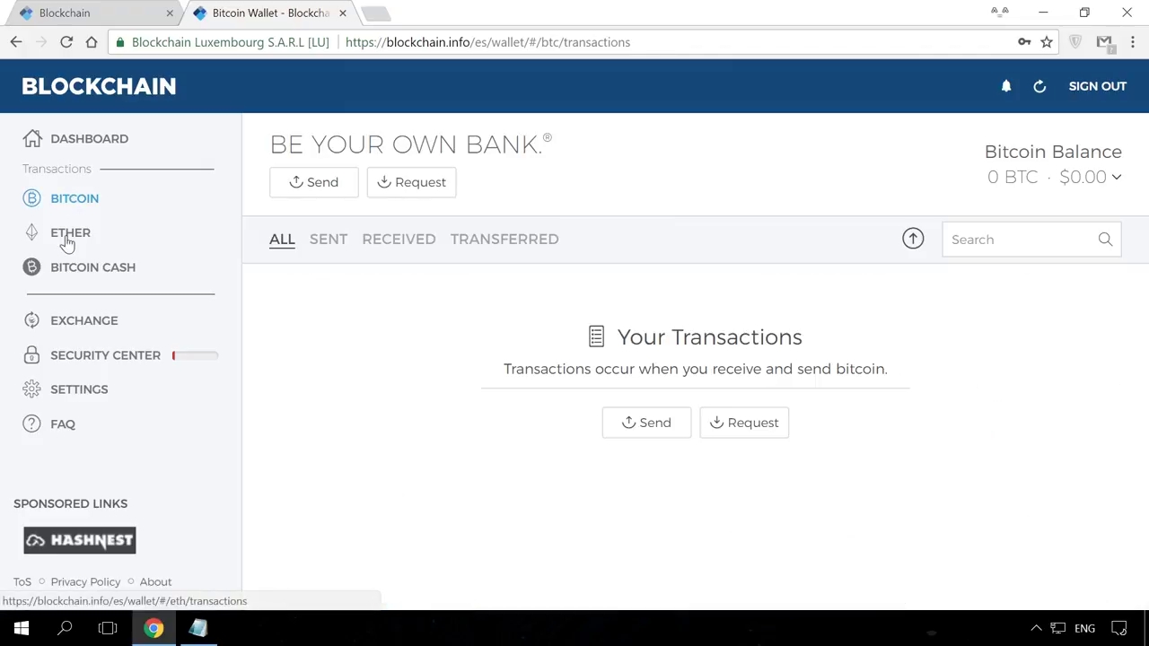
{"action": "left_click", "coordinate": [67, 240]}
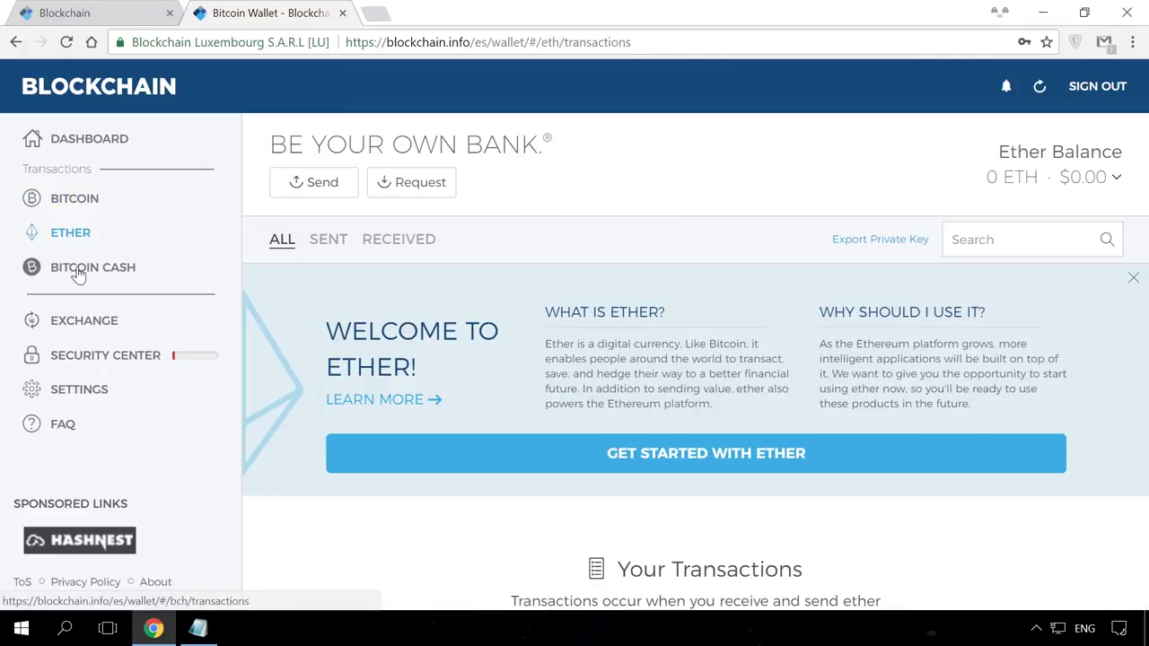
{"action": "left_click", "coordinate": [78, 274]}
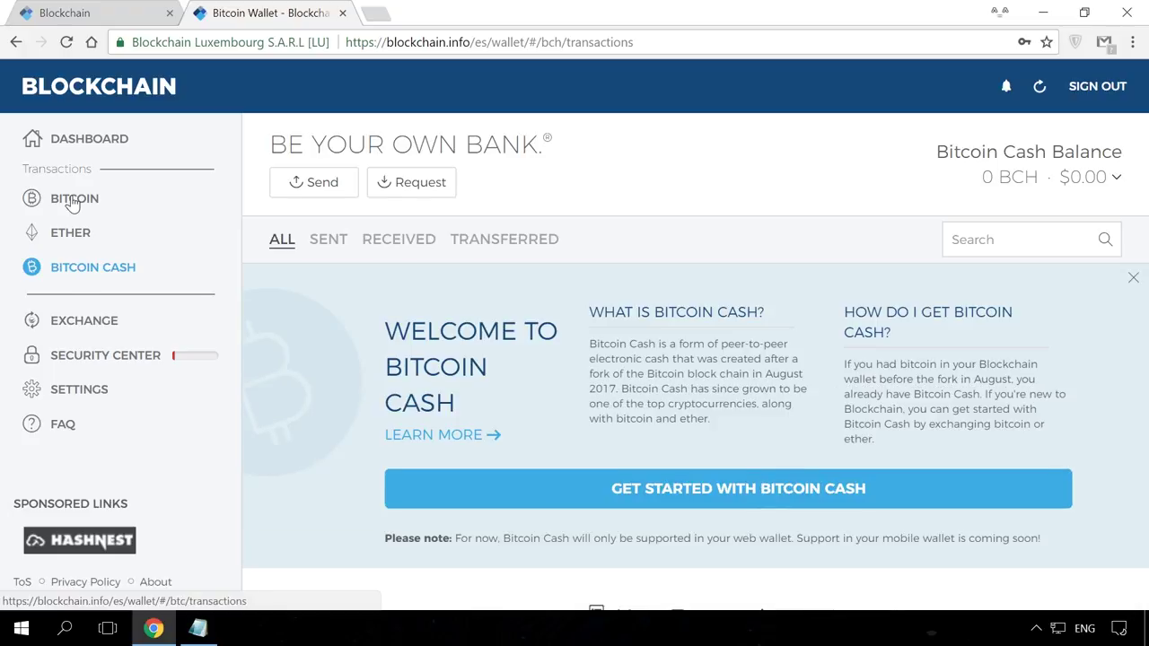
{"action": "left_click", "coordinate": [72, 197]}
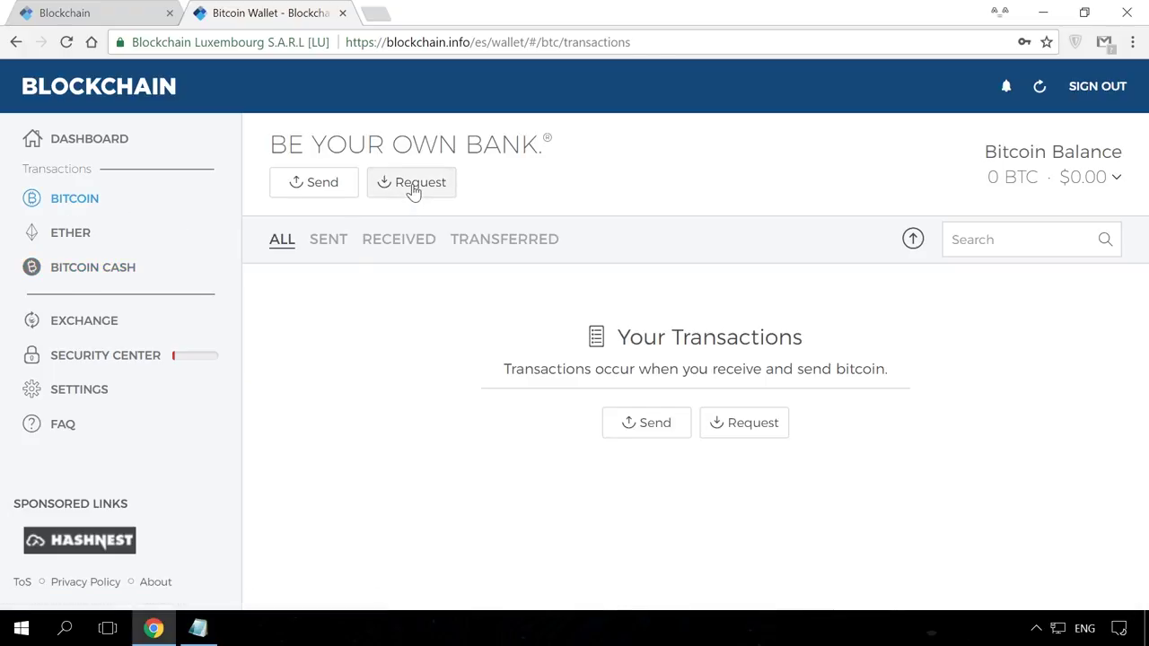
{"action": "left_click", "coordinate": [412, 187]}
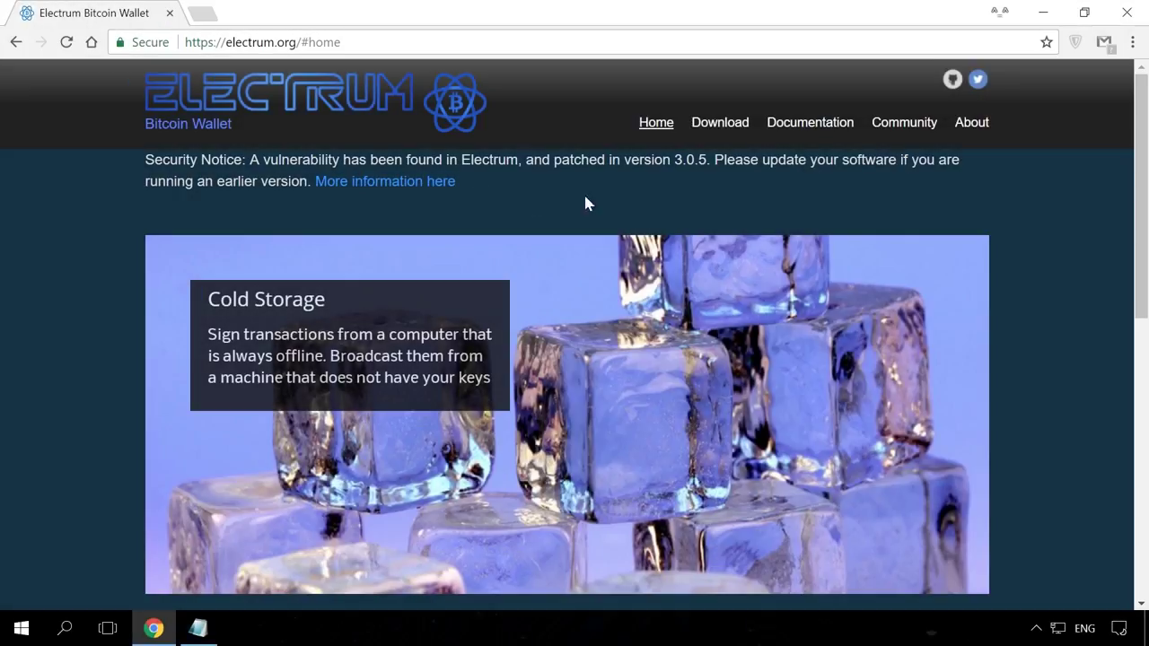
- Download the Electrum Windows installer from electrum.org's download page
{"action": "left_click", "coordinate": [724, 128]}
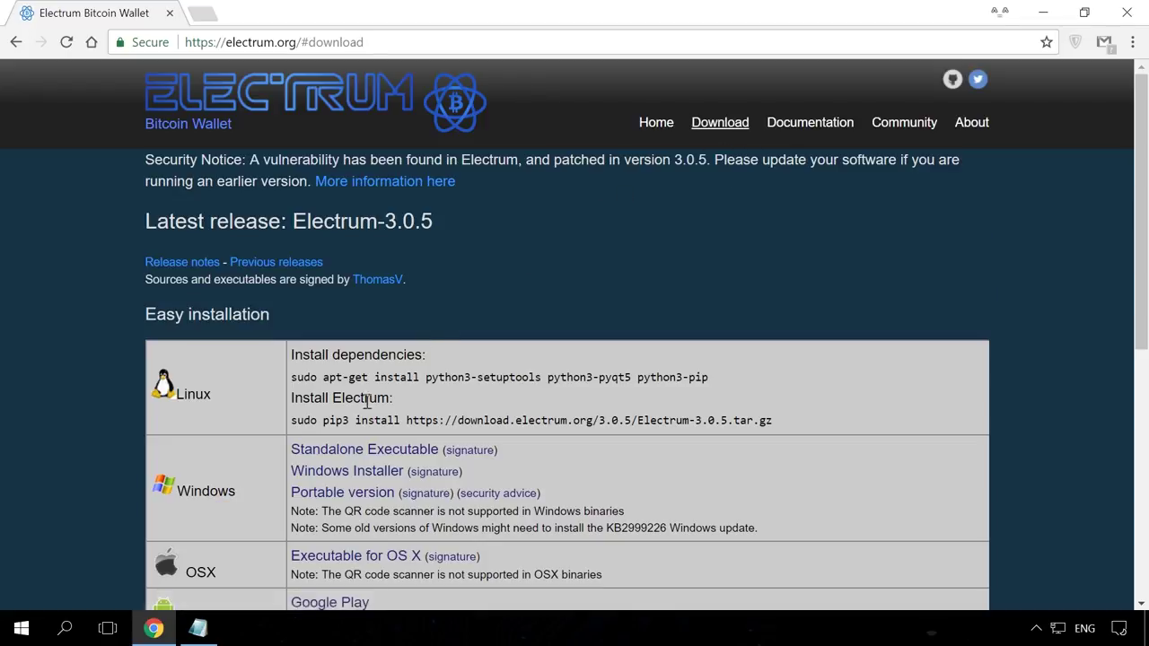
{"action": "left_click", "coordinate": [320, 471]}
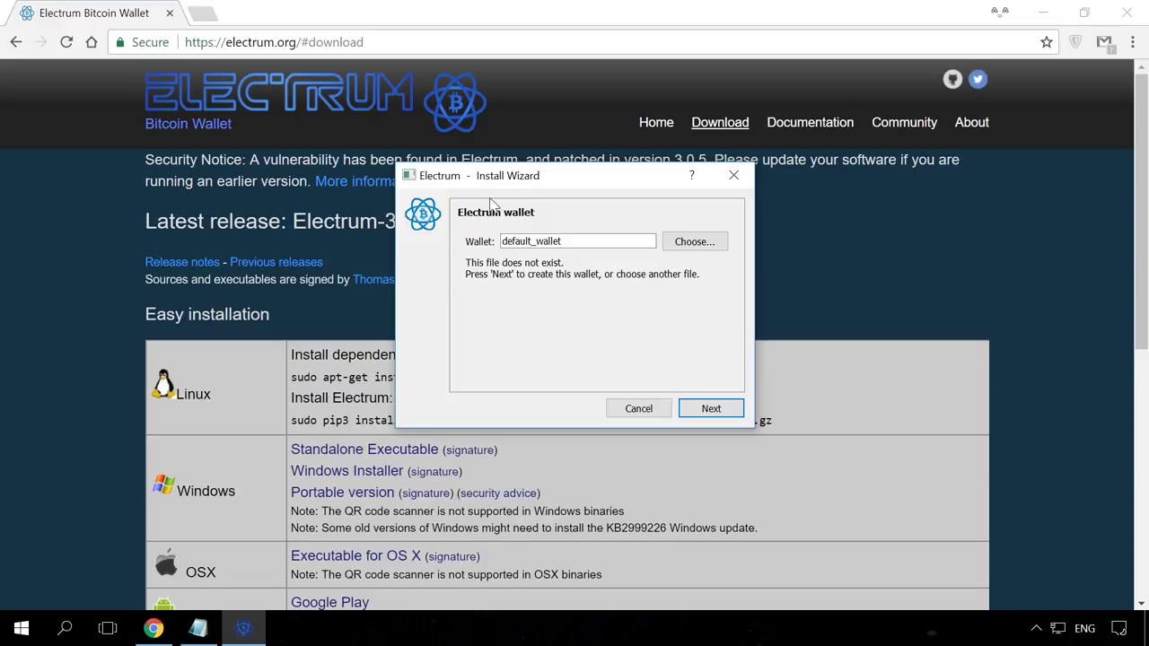
- Keep default_wallet, choose a two-factor wallet, accept TrustedCoin's disclaimer and create a new seed
{"action": "left_click", "coordinate": [710, 409]}
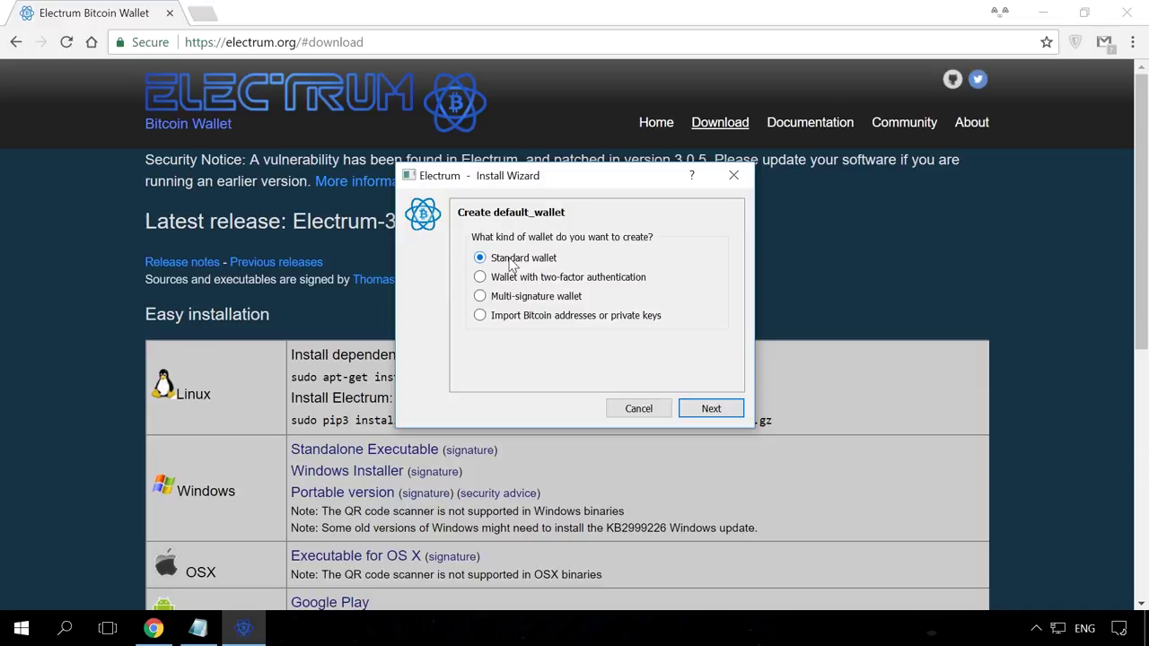
{"action": "left_click", "coordinate": [513, 282]}
{"action": "left_click", "coordinate": [516, 297]}
{"action": "left_click", "coordinate": [517, 319]}
{"action": "left_click", "coordinate": [508, 280]}
{"action": "left_click", "coordinate": [711, 409]}
{"action": "left_click", "coordinate": [711, 410]}
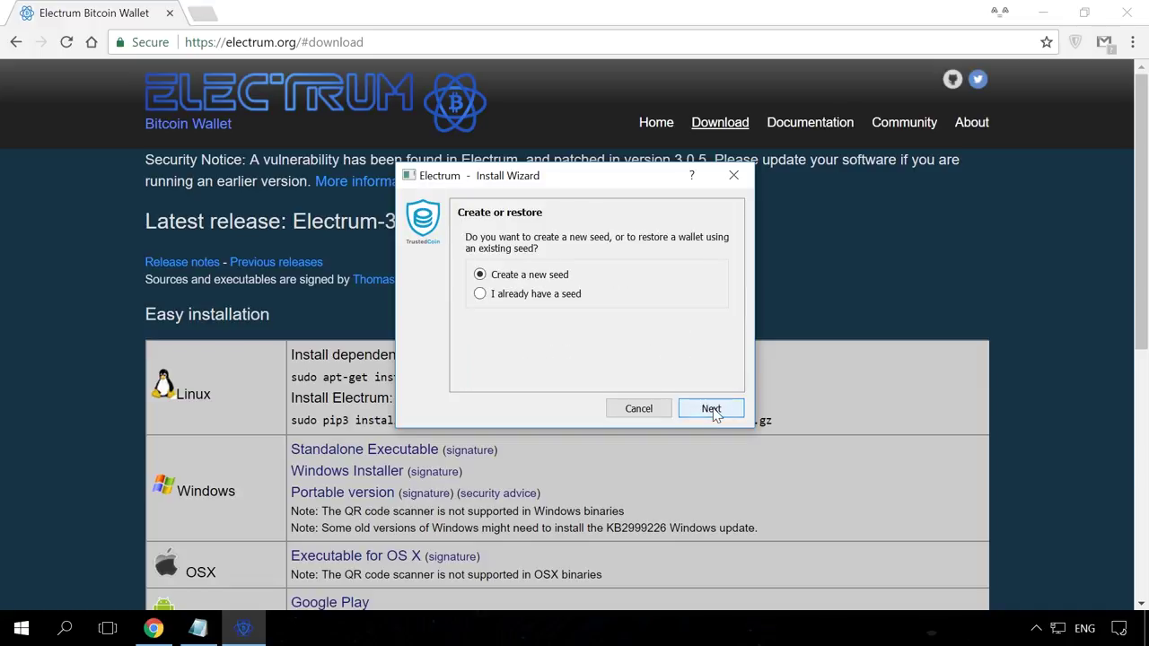
{"action": "left_click", "coordinate": [713, 410]}
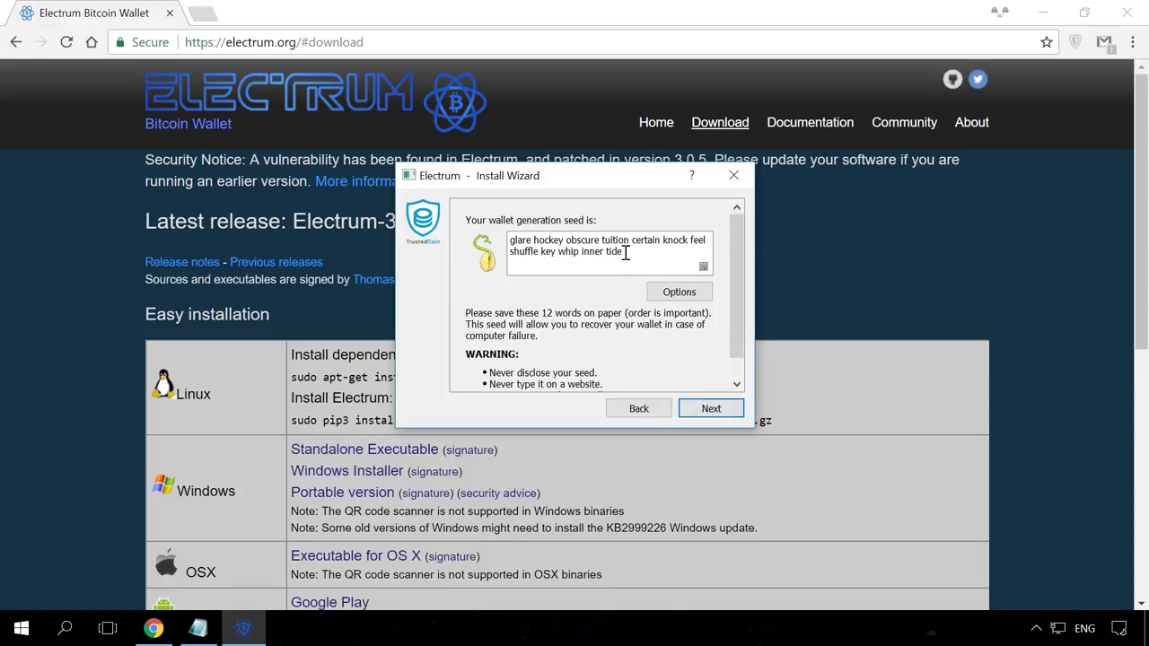
- Copy the 12-word seed into the Notepad document
{"action": "triple_click", "coordinate": [626, 254]}
{"action": "key", "text": "ctrl+c"}
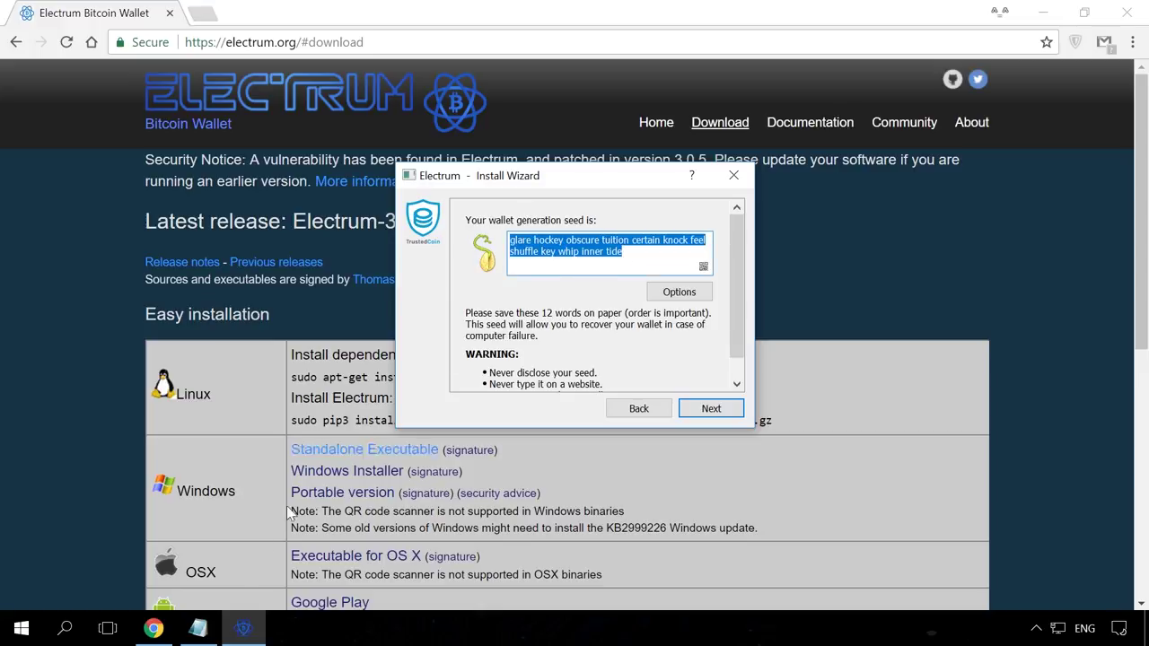
{"action": "left_click", "coordinate": [198, 629]}
{"action": "key", "text": "ctrl+v"}
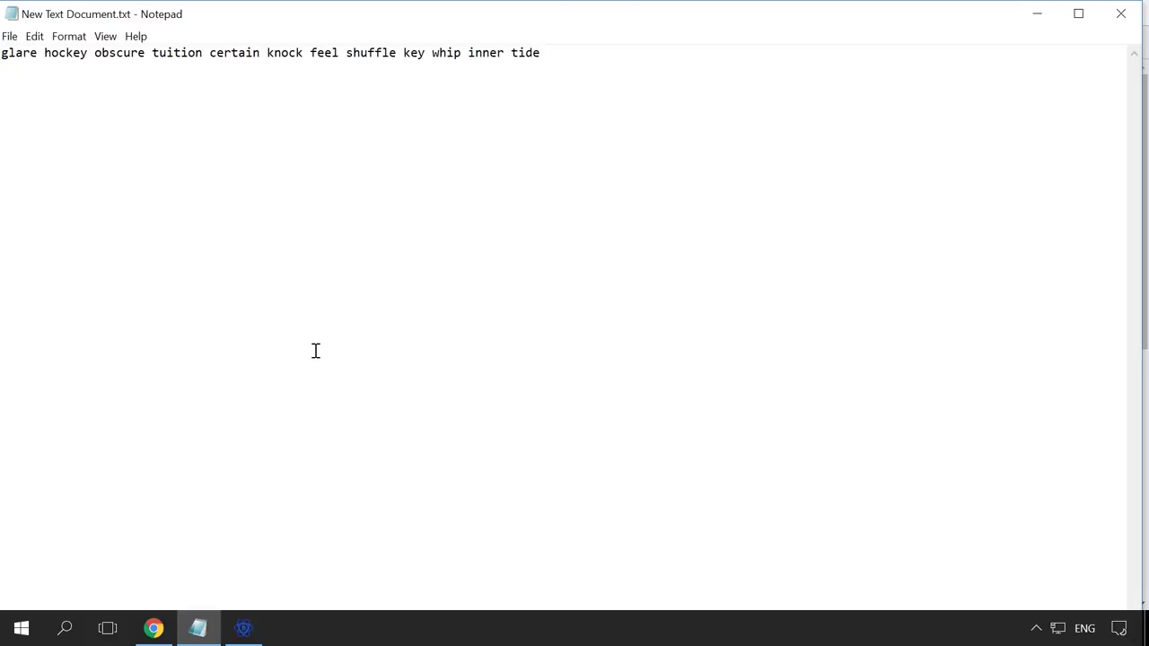
{"action": "left_click", "coordinate": [198, 628]}
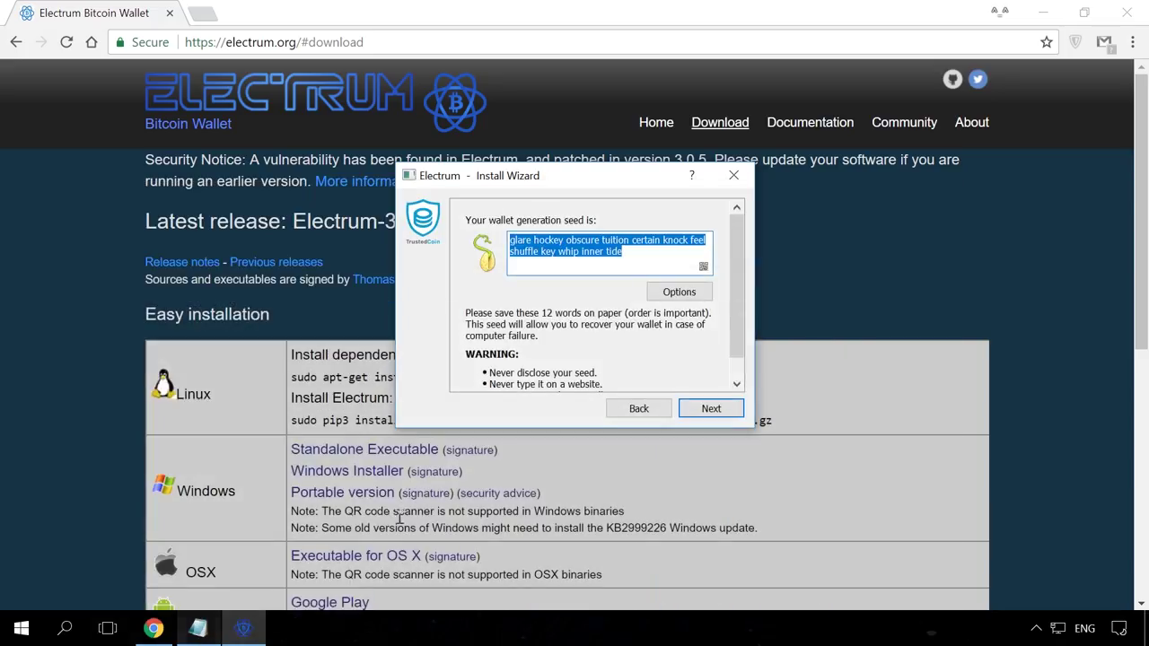
- Confirm the seed by loading New Text Document.txt from the Desktop
{"action": "left_click", "coordinate": [732, 408]}
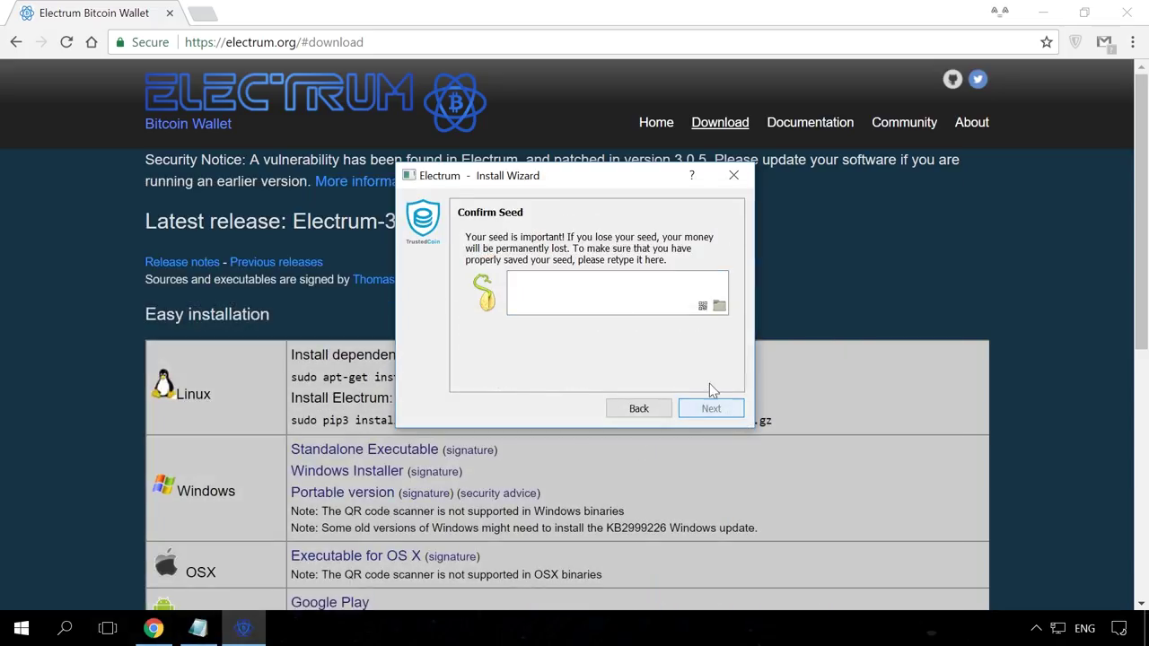
{"action": "left_click", "coordinate": [719, 307]}
{"action": "left_click", "coordinate": [469, 232]}
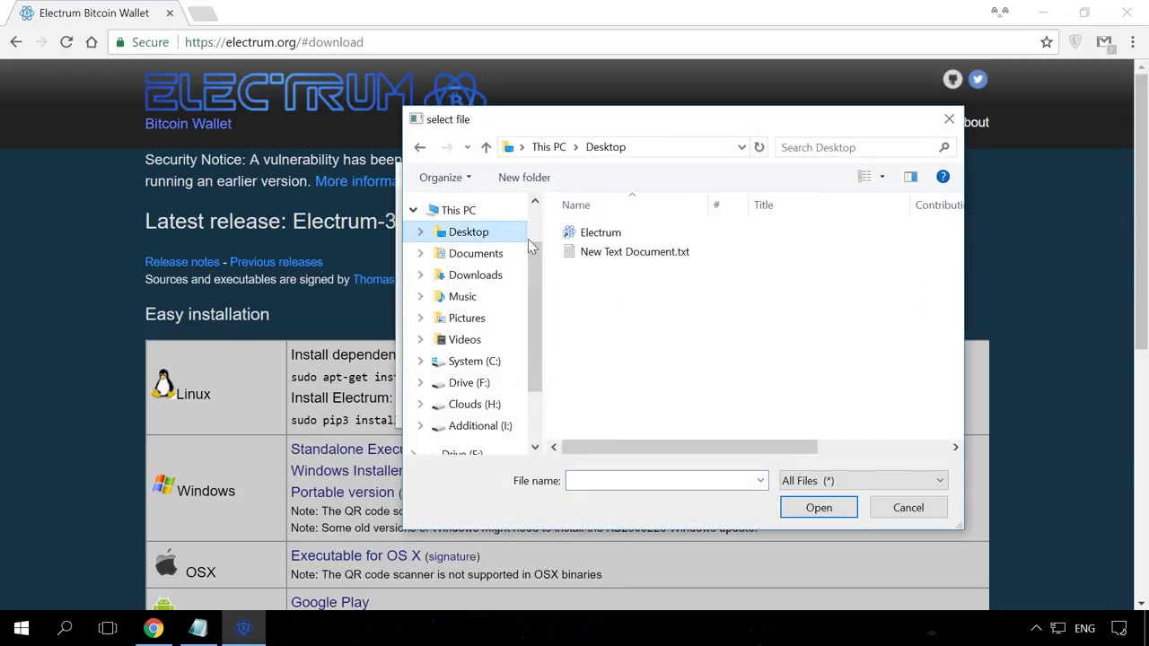
{"action": "left_click", "coordinate": [588, 252]}
{"action": "double_click", "coordinate": [588, 251]}
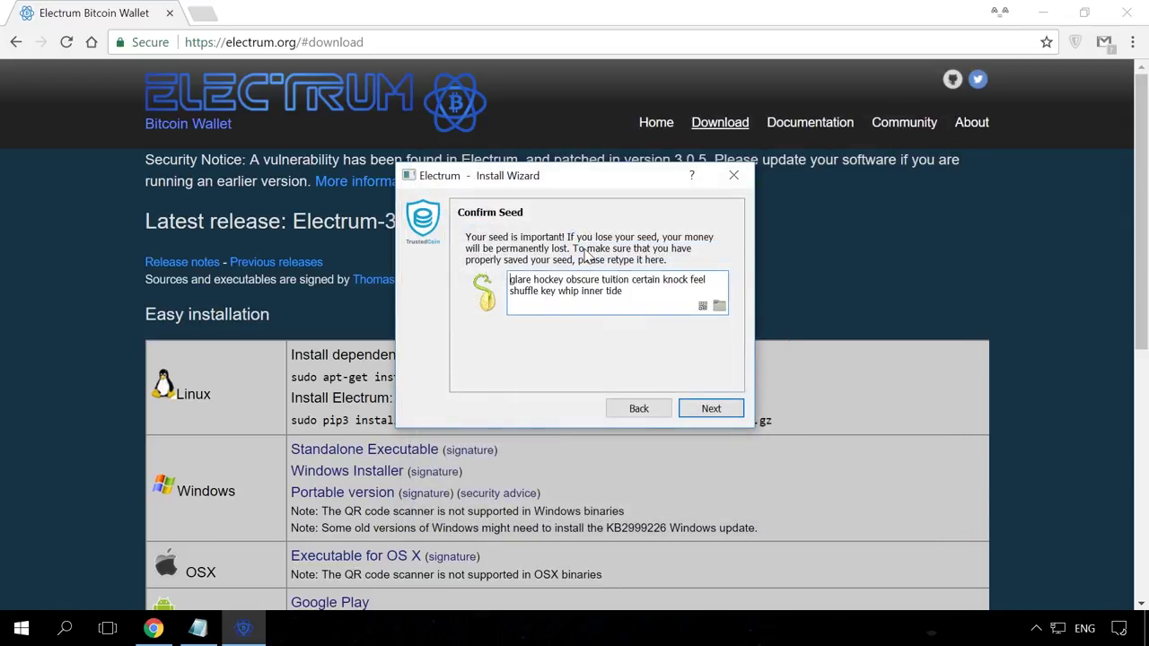
{"action": "left_click", "coordinate": [711, 410]}
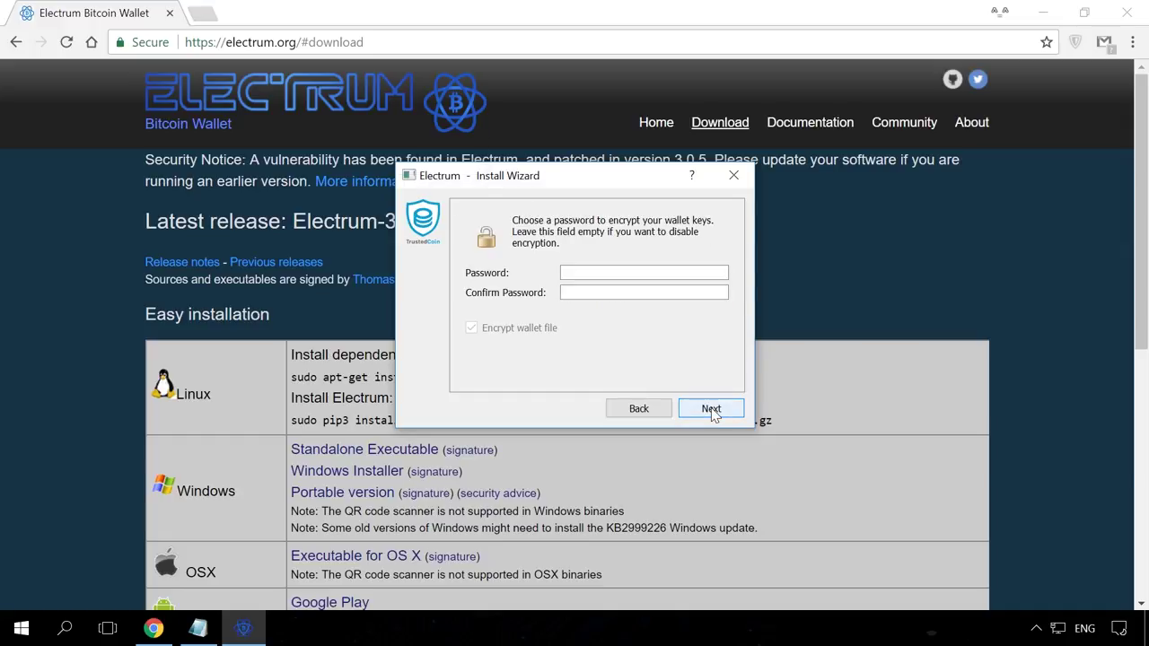
- Enter and confirm a strong wallet password, keeping the wallet file encrypted
{"action": "left_click", "coordinate": [588, 274]}
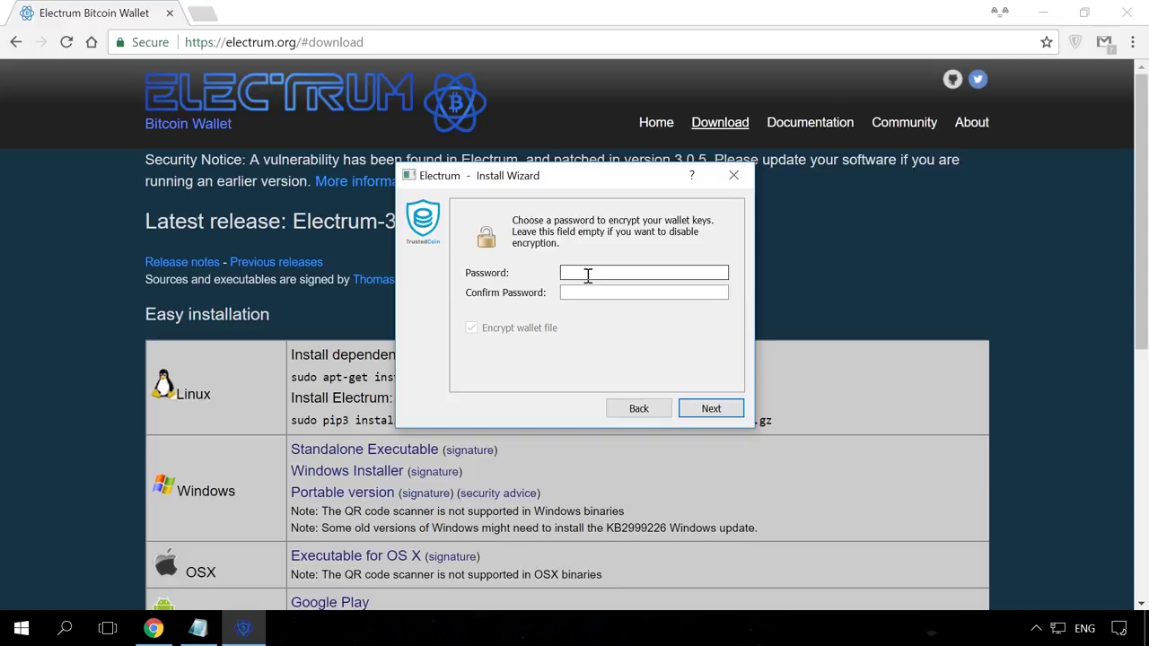
{"action": "type", "text": "••••••••••••••"}
{"action": "key", "text": "Tab"}
{"action": "type", "text": "•••••••••••••"}
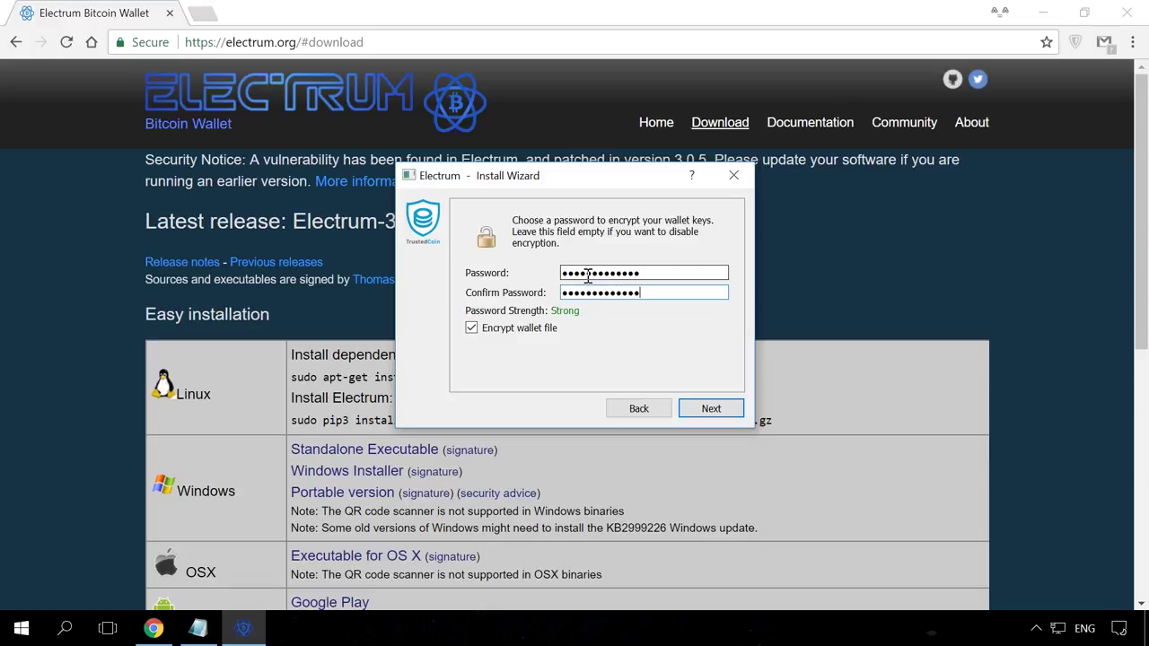
{"action": "left_click", "coordinate": [712, 409]}
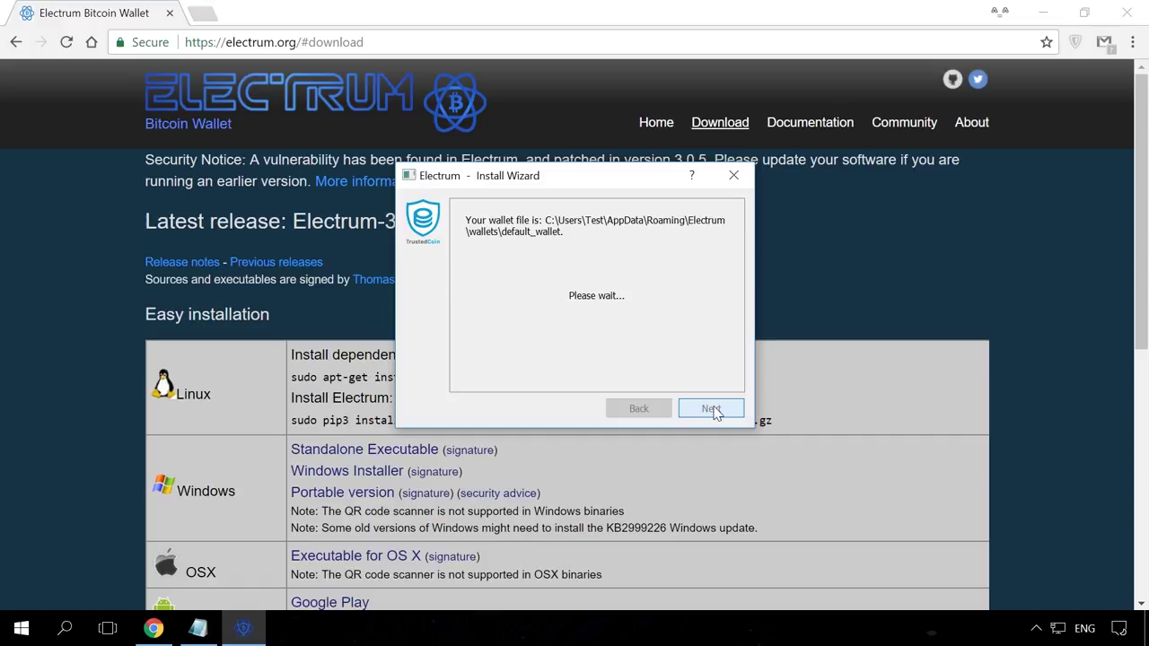
{"action": "left_click", "coordinate": [712, 410]}
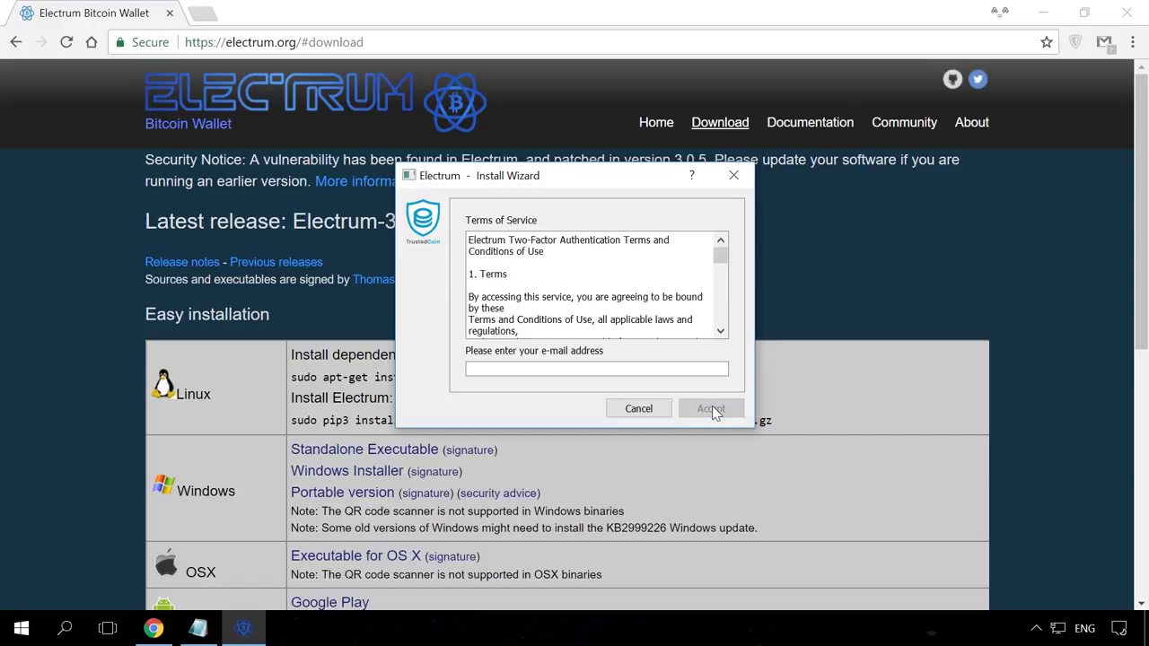
{"action": "left_click", "coordinate": [591, 370]}
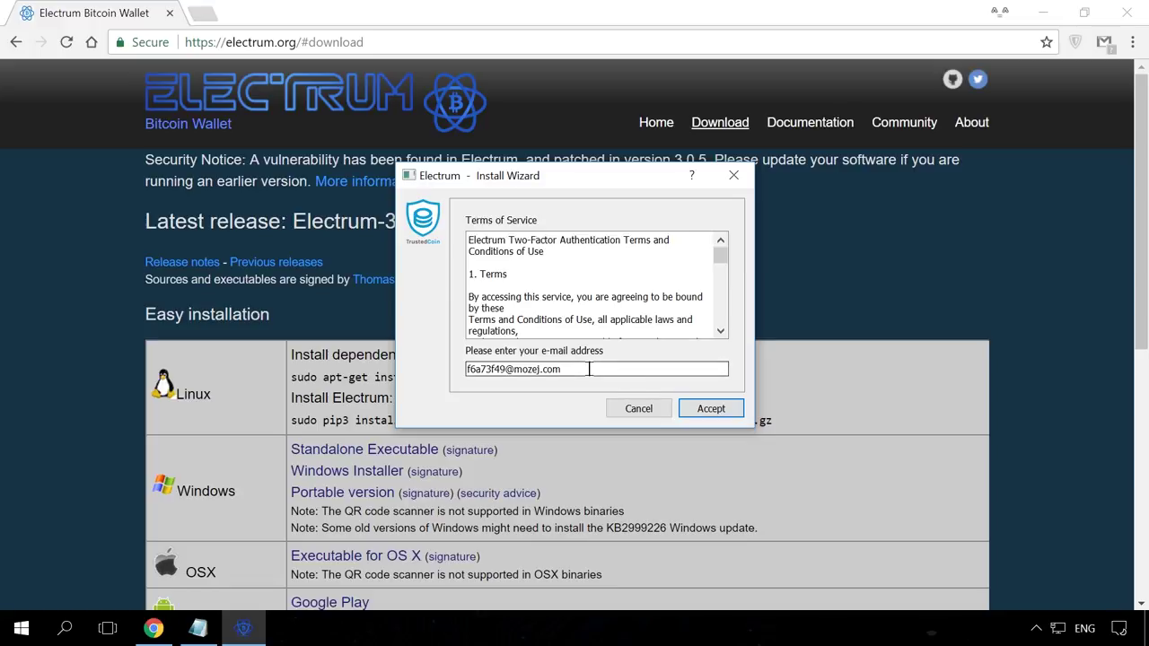
{"action": "left_click", "coordinate": [709, 411]}
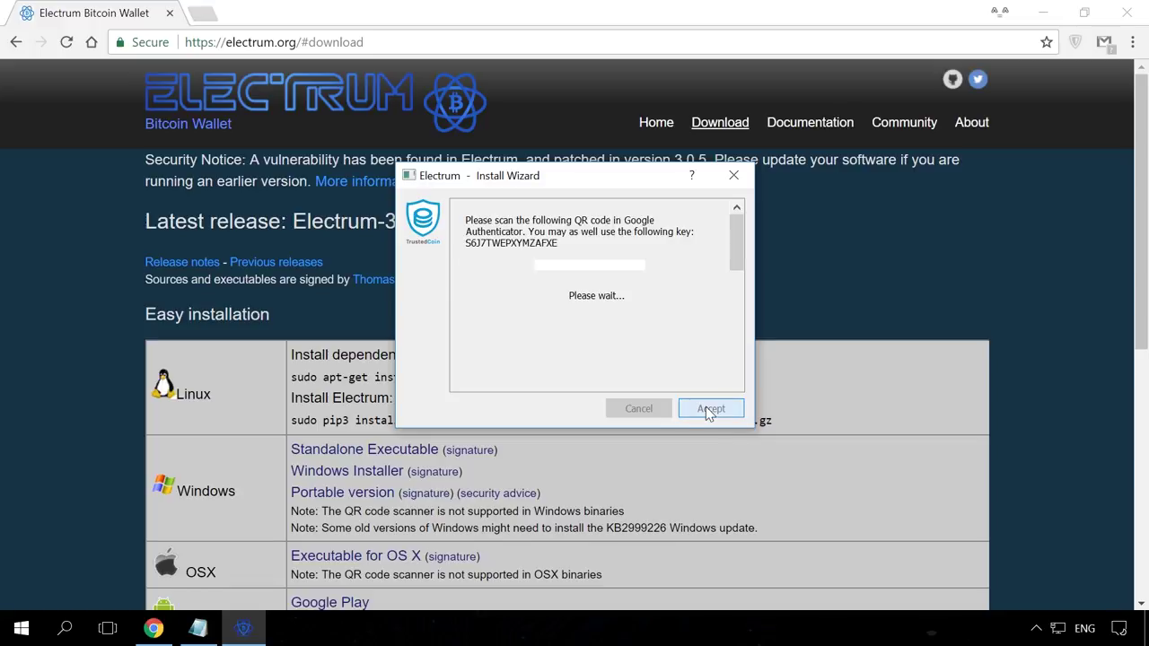
{"action": "left_click_drag", "start_coordinate": [737, 351], "coordinate": [737, 377]}
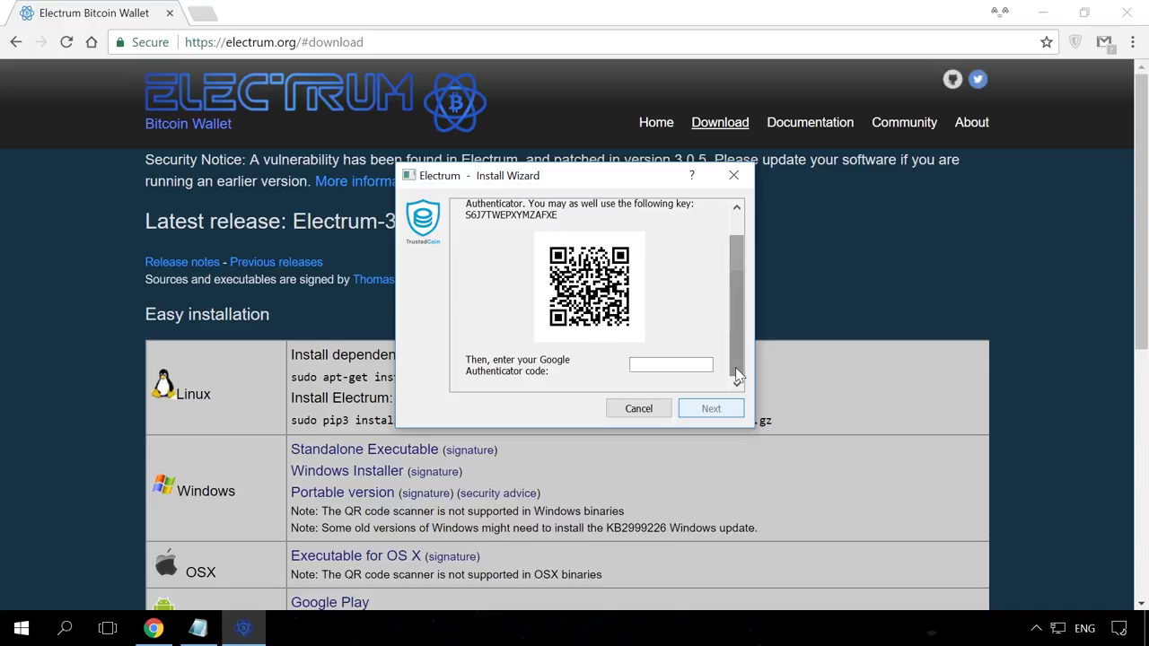
{"action": "left_click", "coordinate": [687, 367]}
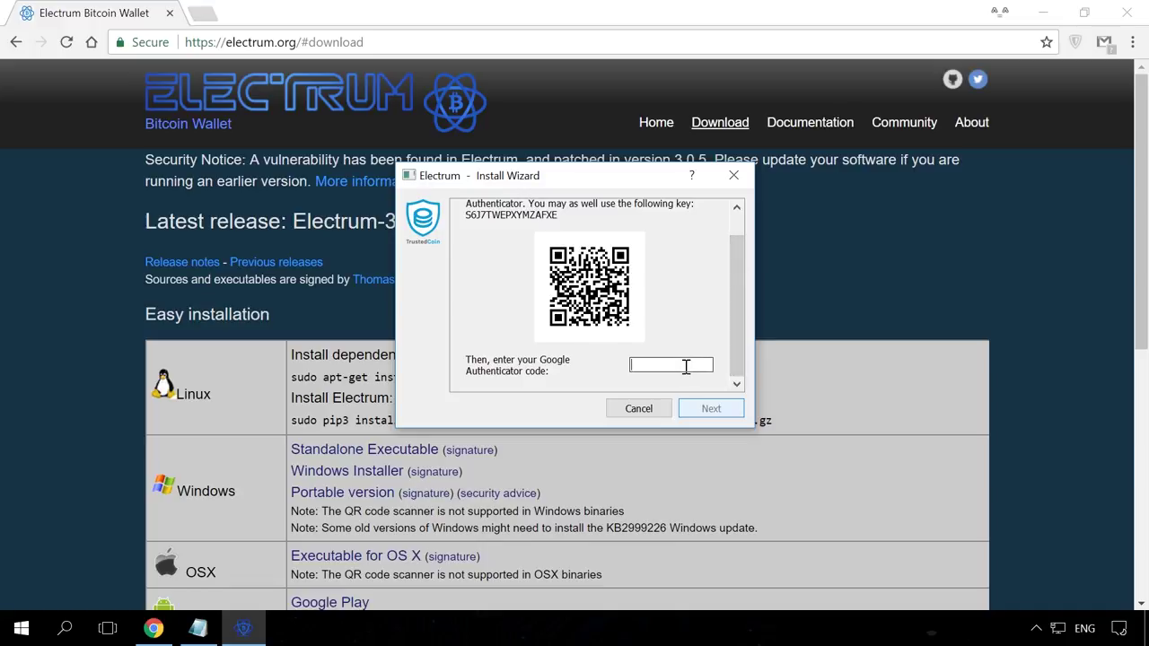
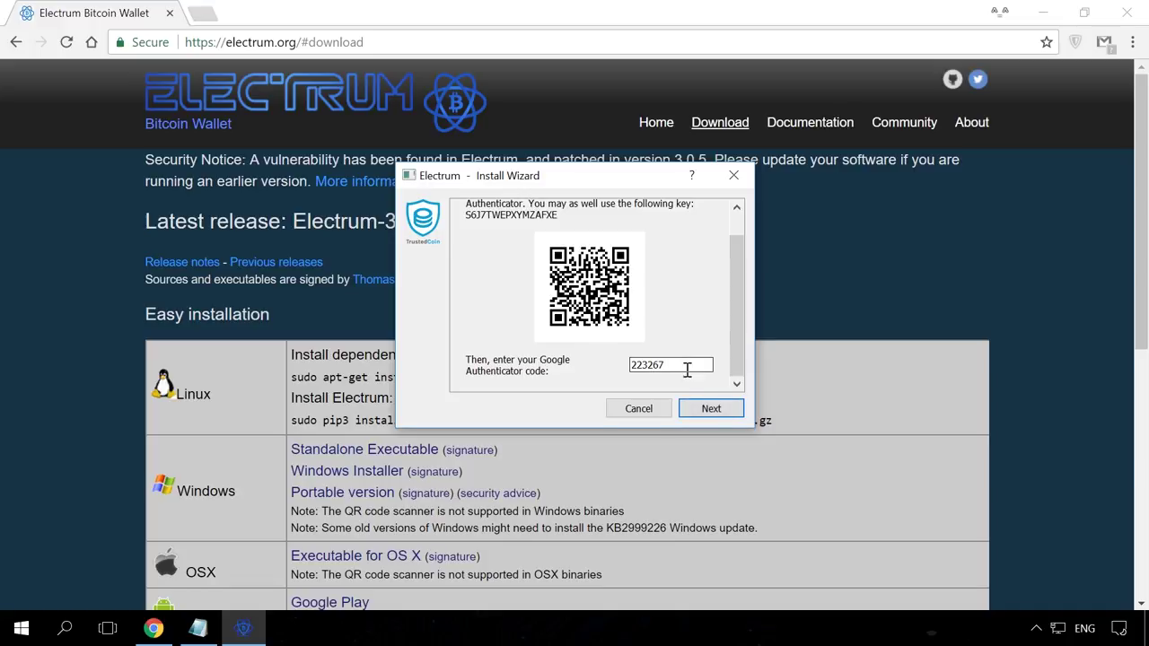
{"action": "left_click", "coordinate": [710, 409]}
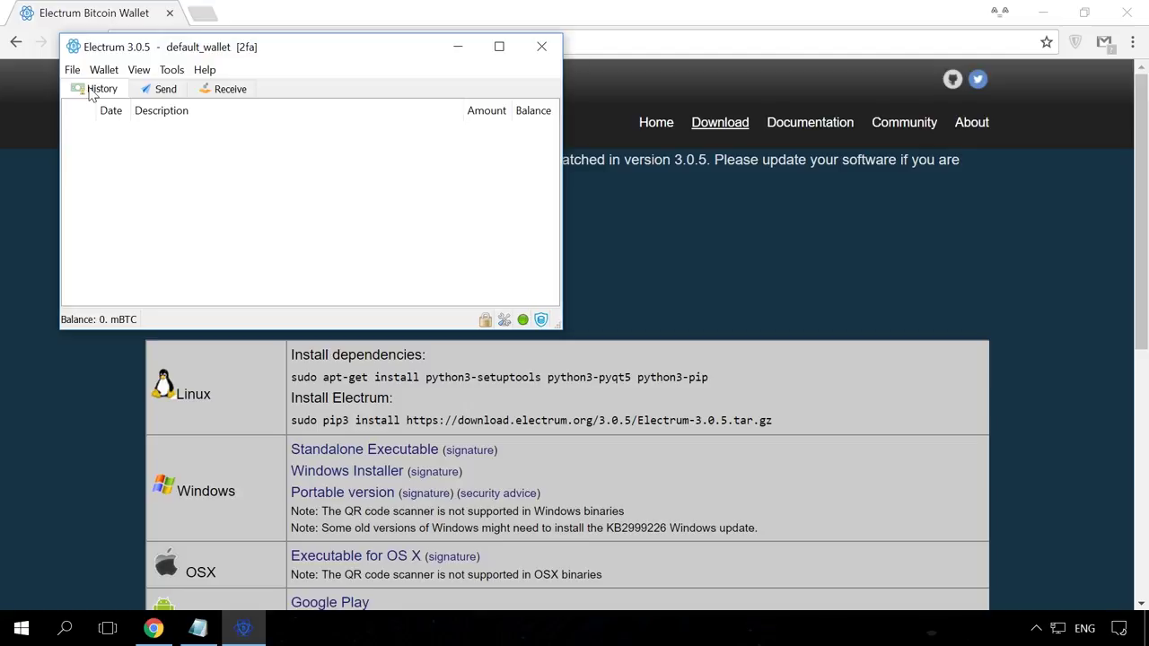
- Show the Receive tab's QR code and select the full receiving address
{"action": "left_click", "coordinate": [167, 90]}
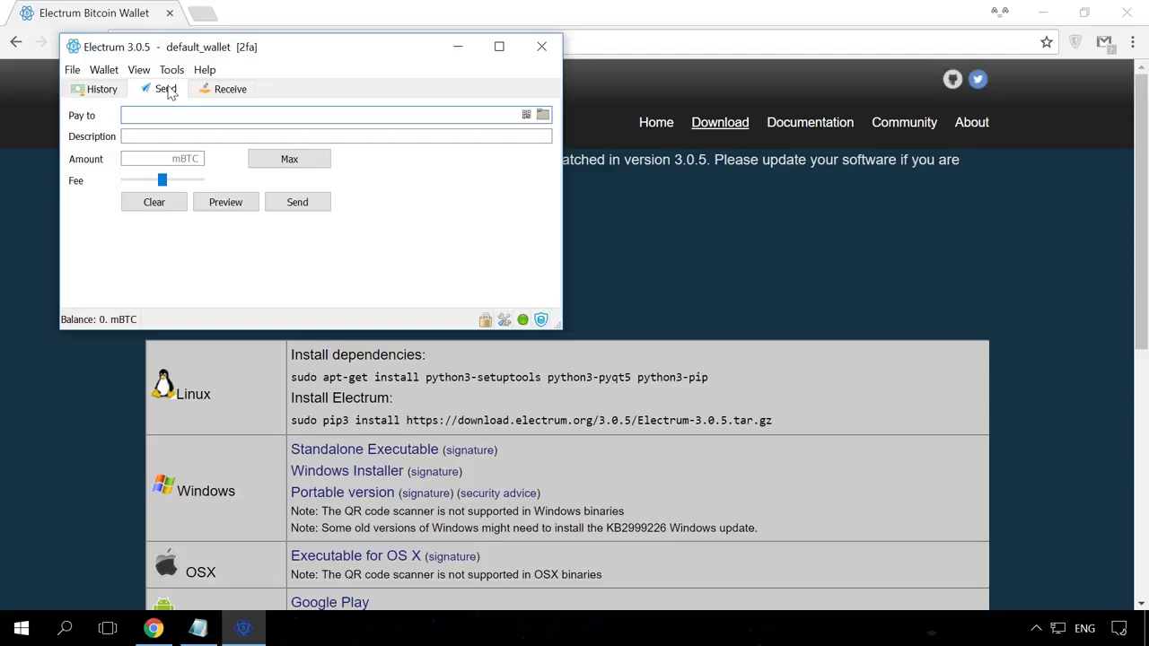
{"action": "left_click", "coordinate": [212, 94]}
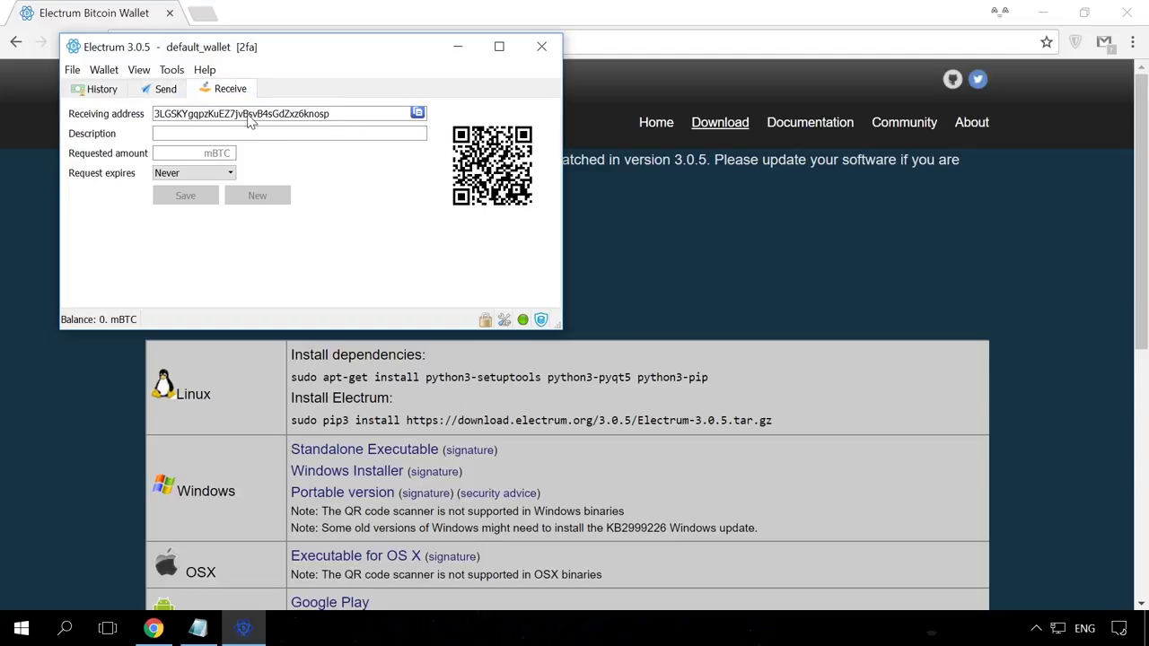
{"action": "left_click_drag", "start_coordinate": [306, 121], "coordinate": [157, 118]}
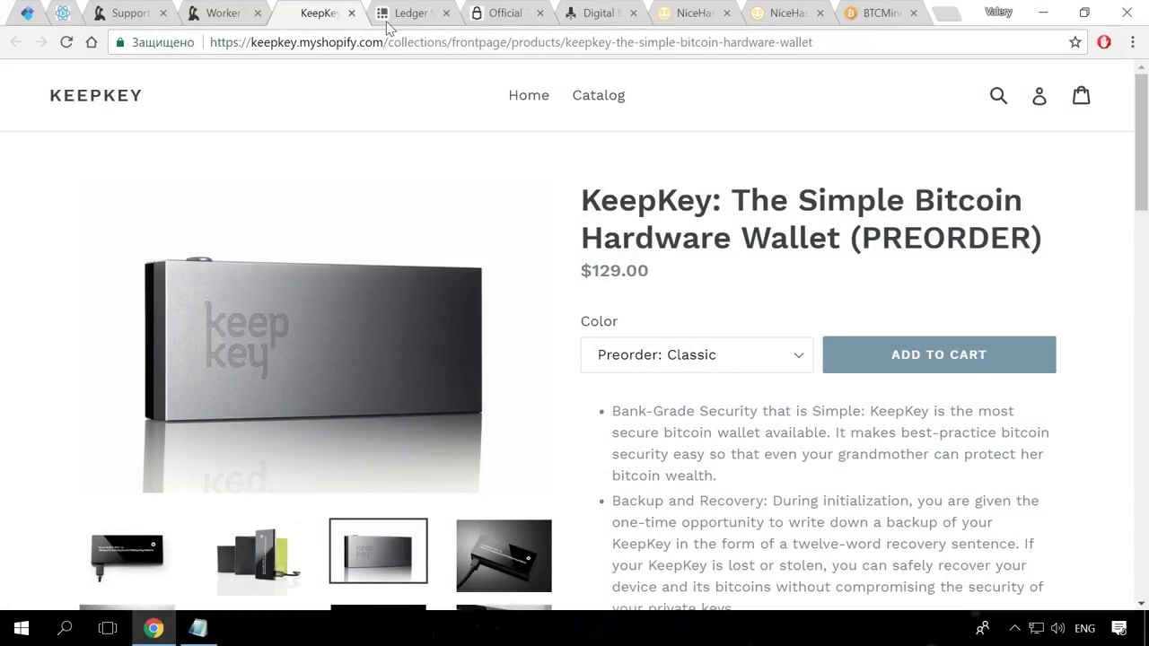
- Scroll the Ledger Nano S page, then view the TREZOR Black and Digital Bitbox tabs
{"action": "left_click", "coordinate": [415, 17]}
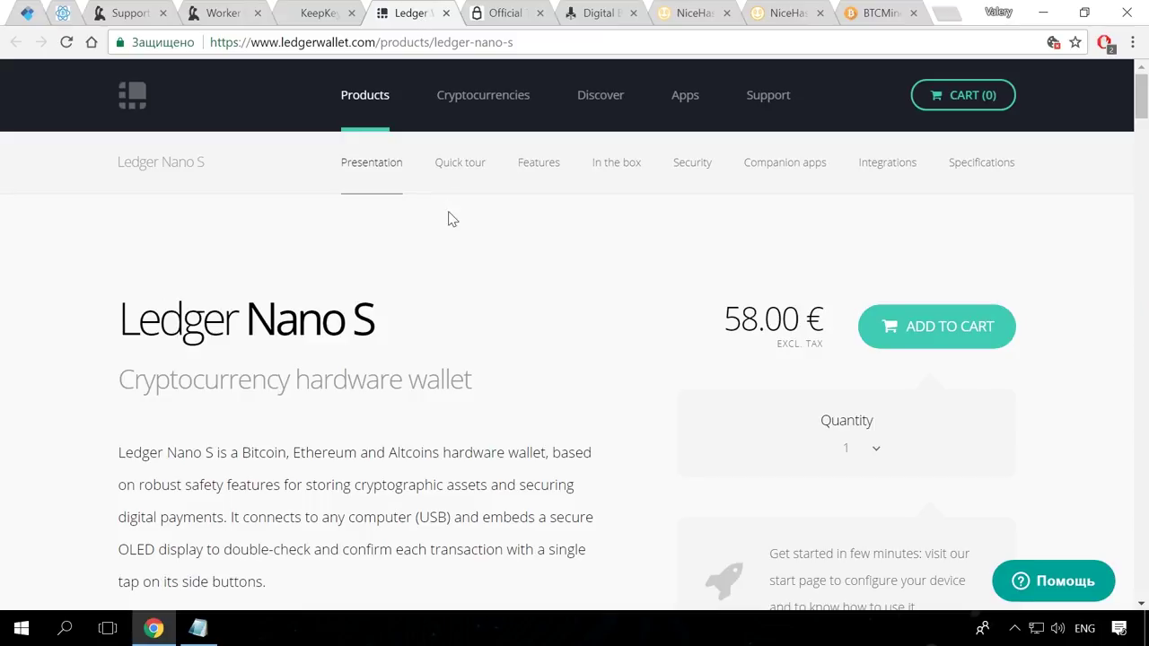
{"action": "scroll", "coordinate": [449, 220], "scroll_direction": "down", "scroll_amount": 3}
{"action": "scroll", "coordinate": [449, 229], "scroll_direction": "down", "scroll_amount": 1}
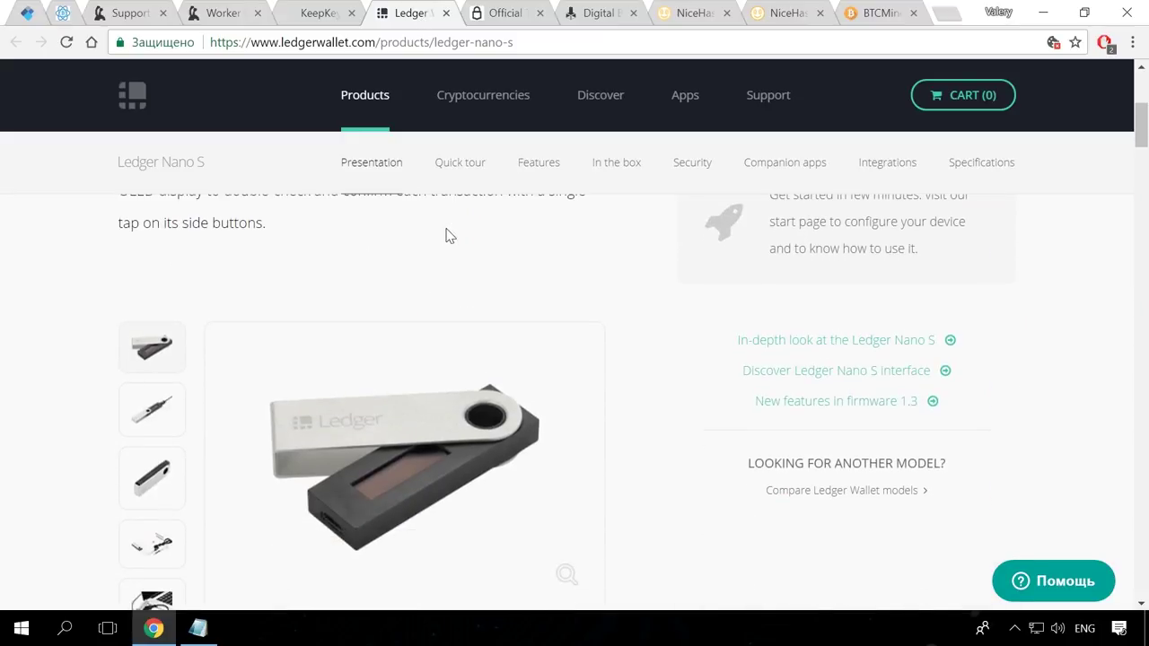
{"action": "left_click", "coordinate": [517, 20]}
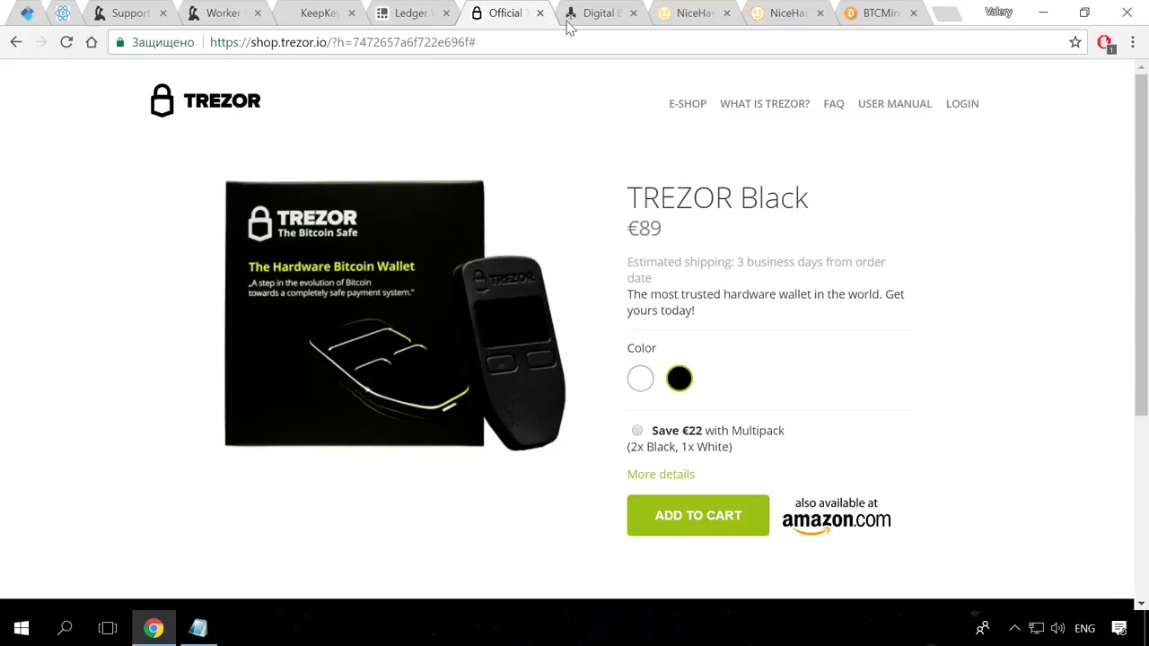
{"action": "left_click", "coordinate": [600, 18]}
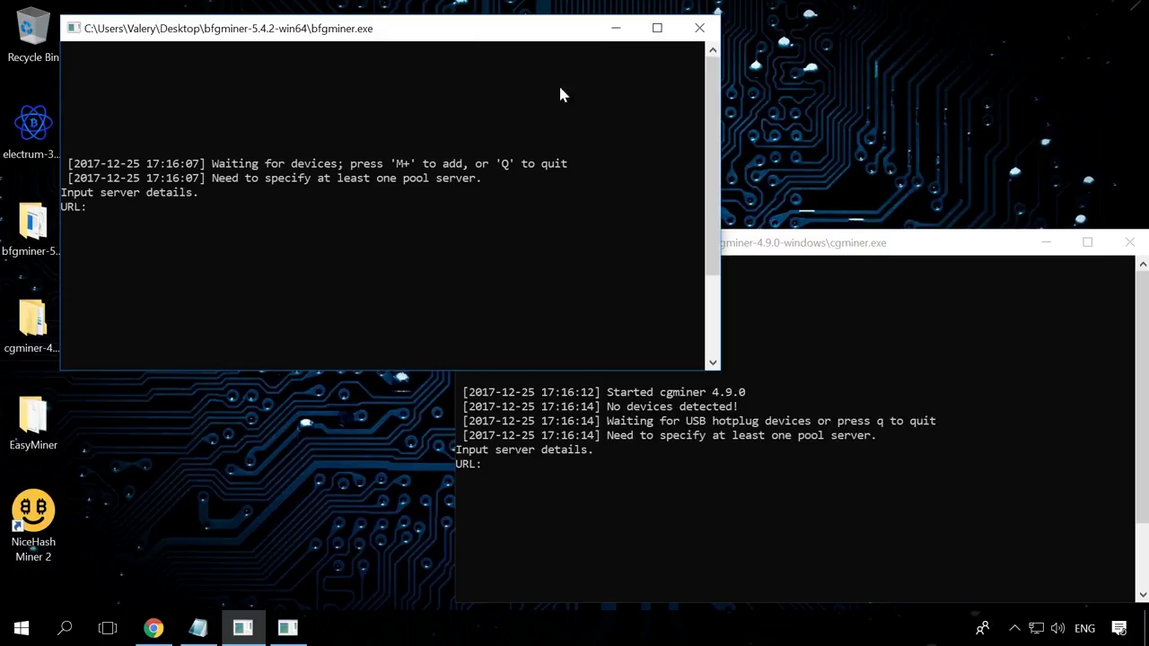
- Bring the cgminer console forward, then return the bfgminer console to the front
{"action": "left_click", "coordinate": [837, 255]}
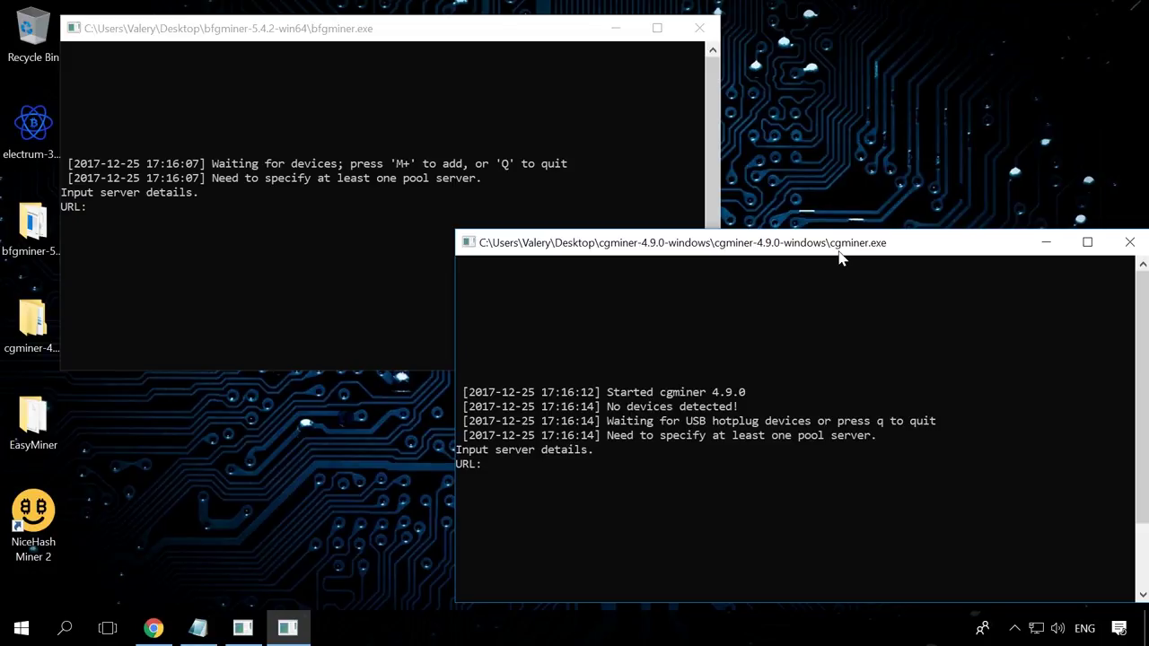
{"action": "left_click", "coordinate": [455, 28]}
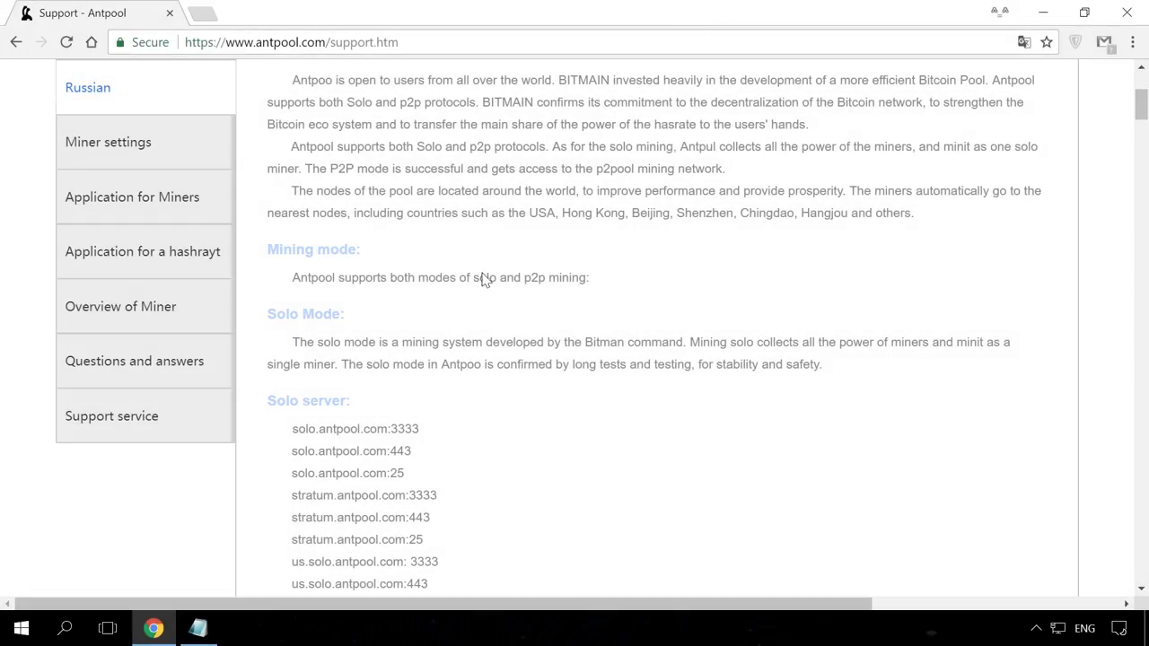
- Copy solo.antpool.com:3333 from under Solo server on Antpool's support page
{"action": "left_click_drag", "start_coordinate": [420, 429], "coordinate": [295, 430]}
{"action": "right_click", "coordinate": [299, 430]}
{"action": "left_click", "coordinate": [337, 442]}
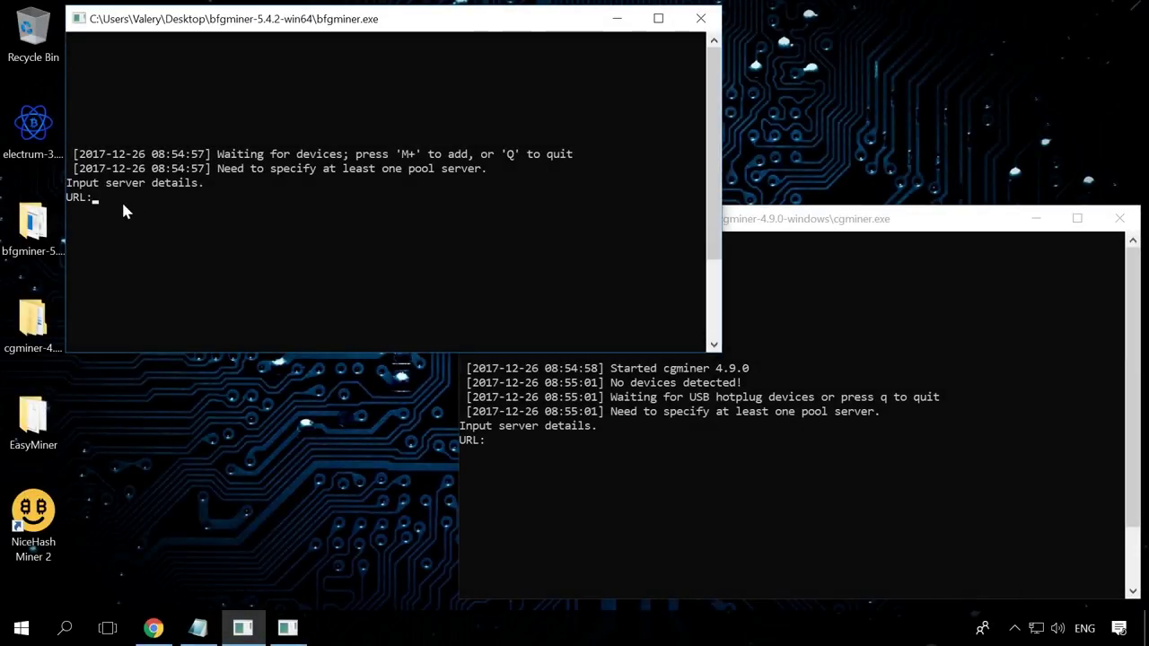
{"action": "right_click", "coordinate": [114, 199]}
{"action": "key", "text": "Return"}
{"action": "right_click", "coordinate": [114, 197]}
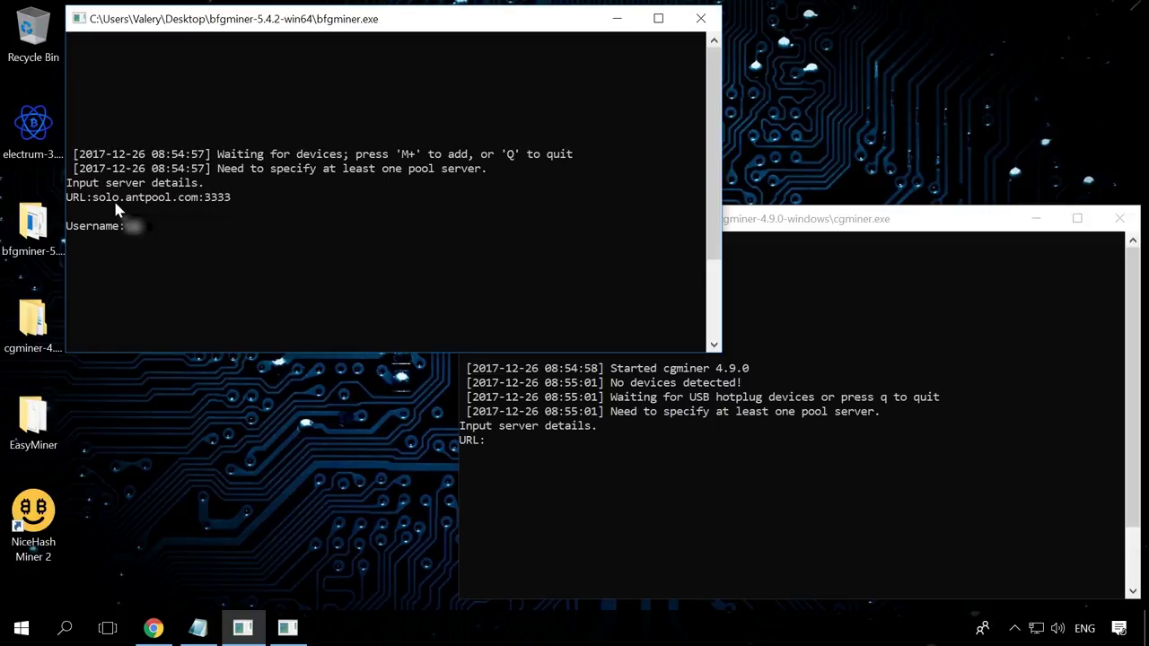
{"action": "type", "text": "username.wor"}
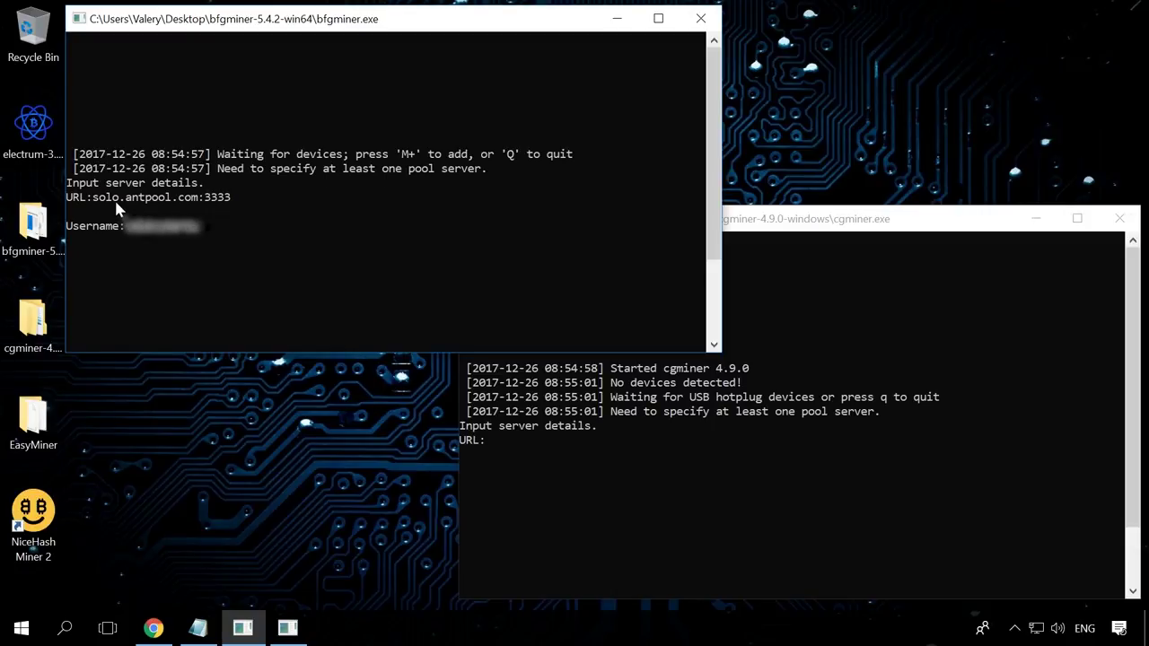
{"action": "key", "text": "Return"}
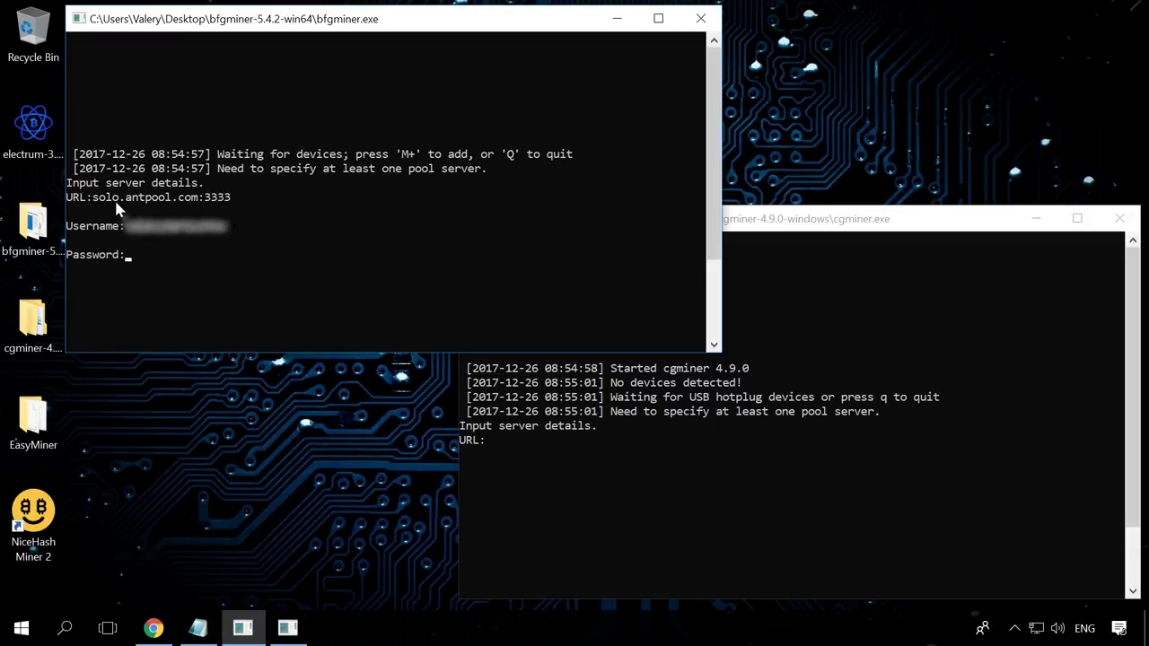
{"action": "type", "text": "1111"}
{"action": "key", "text": "Return"}
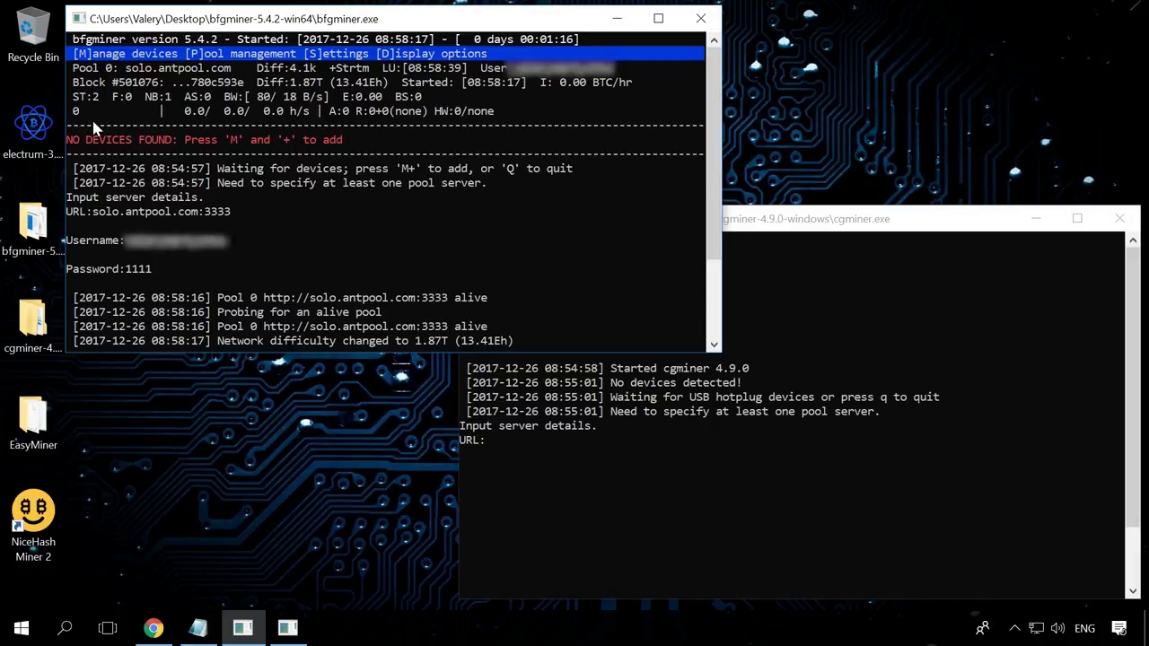
{"action": "key", "text": "m"}
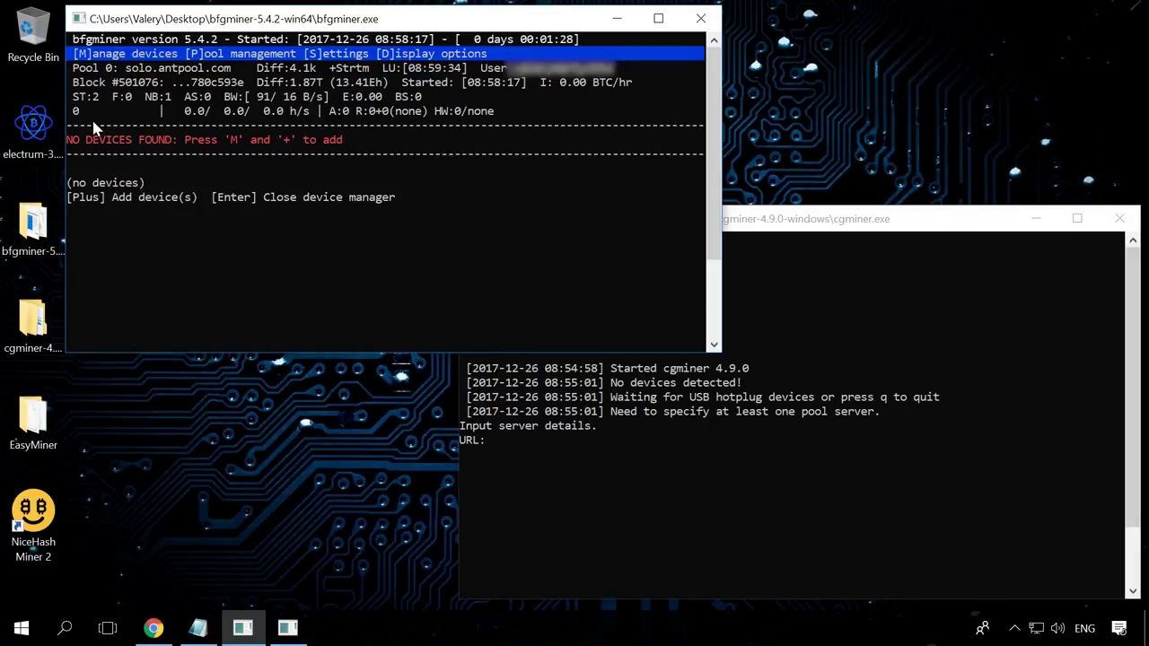
{"action": "key", "text": "plus"}
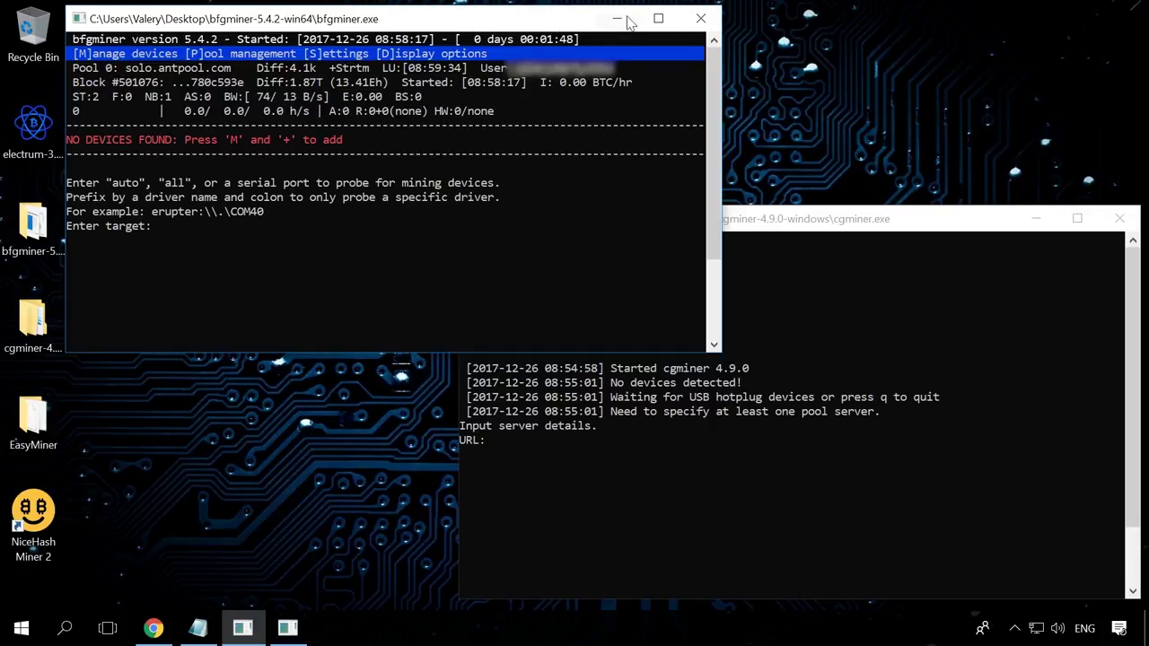
- Close the miner consoles and open EasyMiner's mining setup
{"action": "left_click", "coordinate": [709, 20]}
{"action": "left_click", "coordinate": [1119, 219]}
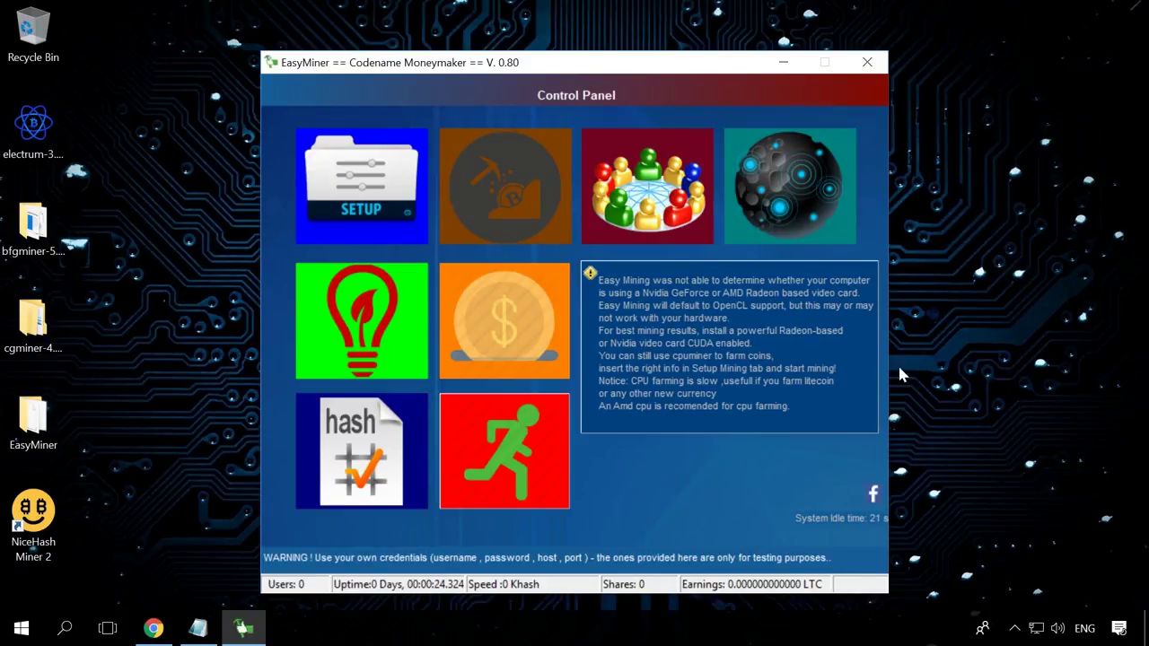
{"action": "left_click", "coordinate": [401, 211]}
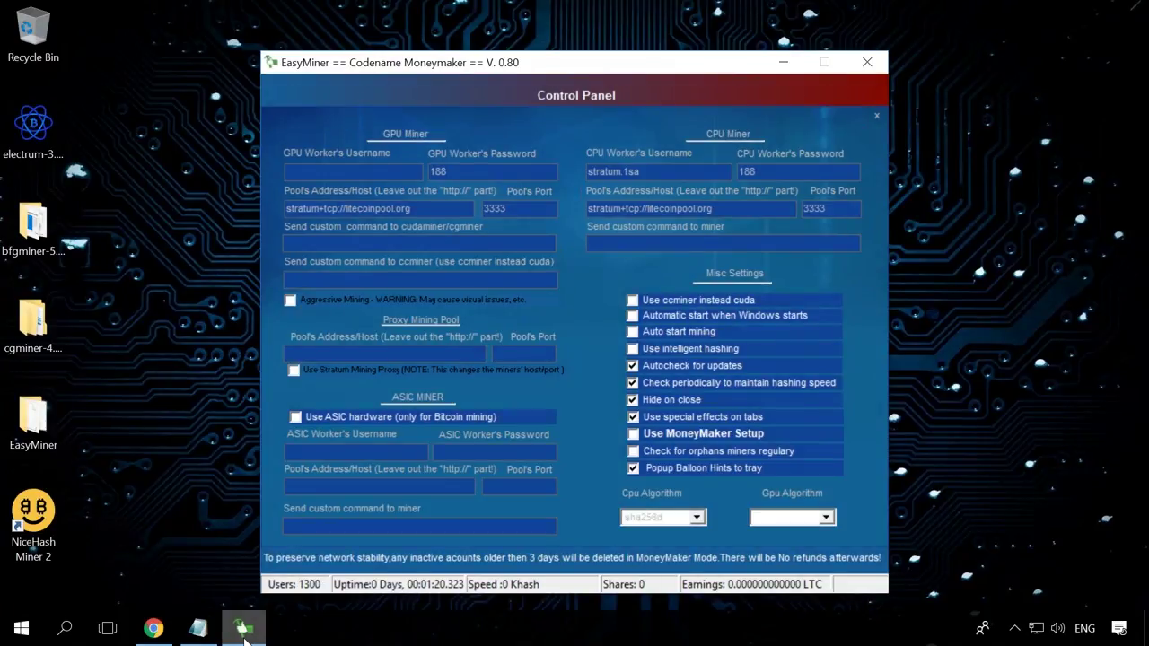
- Change the CPU worker username to worker.123
{"action": "left_click", "coordinate": [657, 172]}
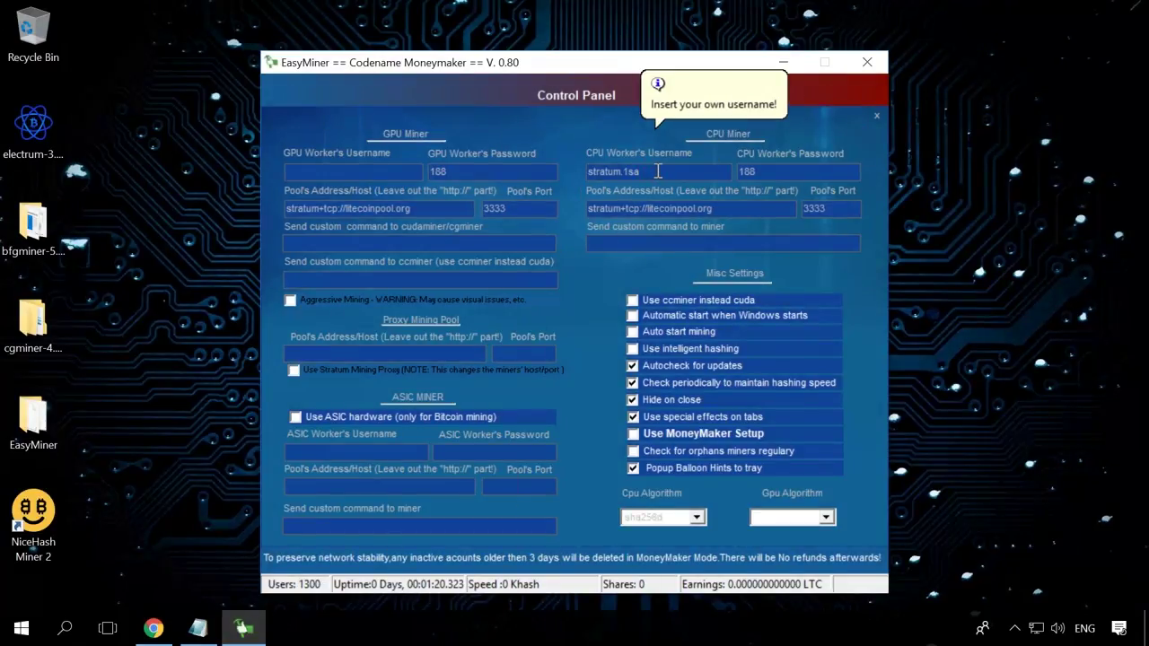
{"action": "left_click_drag", "start_coordinate": [656, 172], "coordinate": [584, 172]}
{"action": "type", "text": "worker.123"}
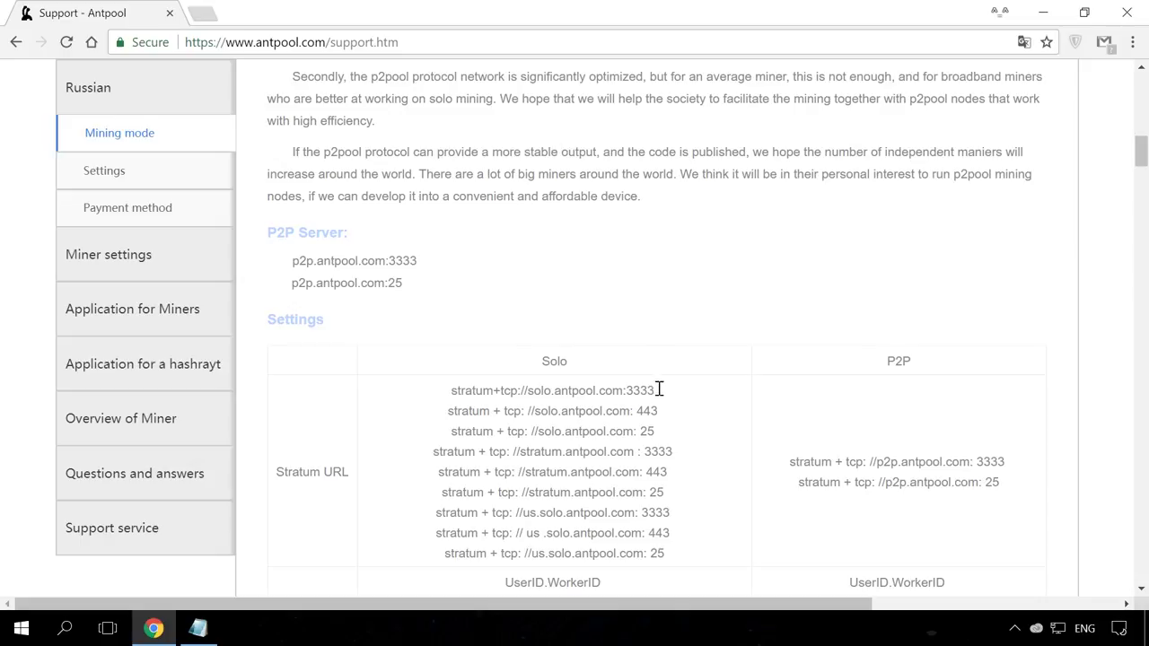
- Copy Antpool's first solo stratum URL into the CPU pool's Address/Host field
{"action": "left_click_drag", "start_coordinate": [654, 392], "coordinate": [452, 395]}
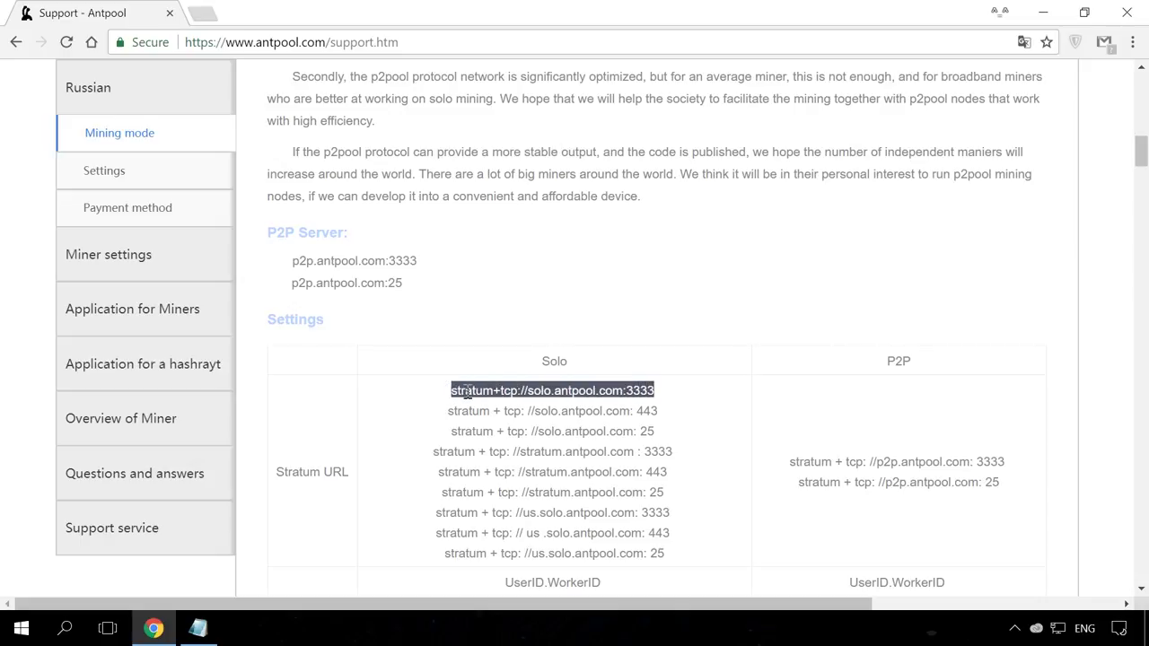
{"action": "right_click", "coordinate": [454, 393]}
{"action": "left_click", "coordinate": [501, 406]}
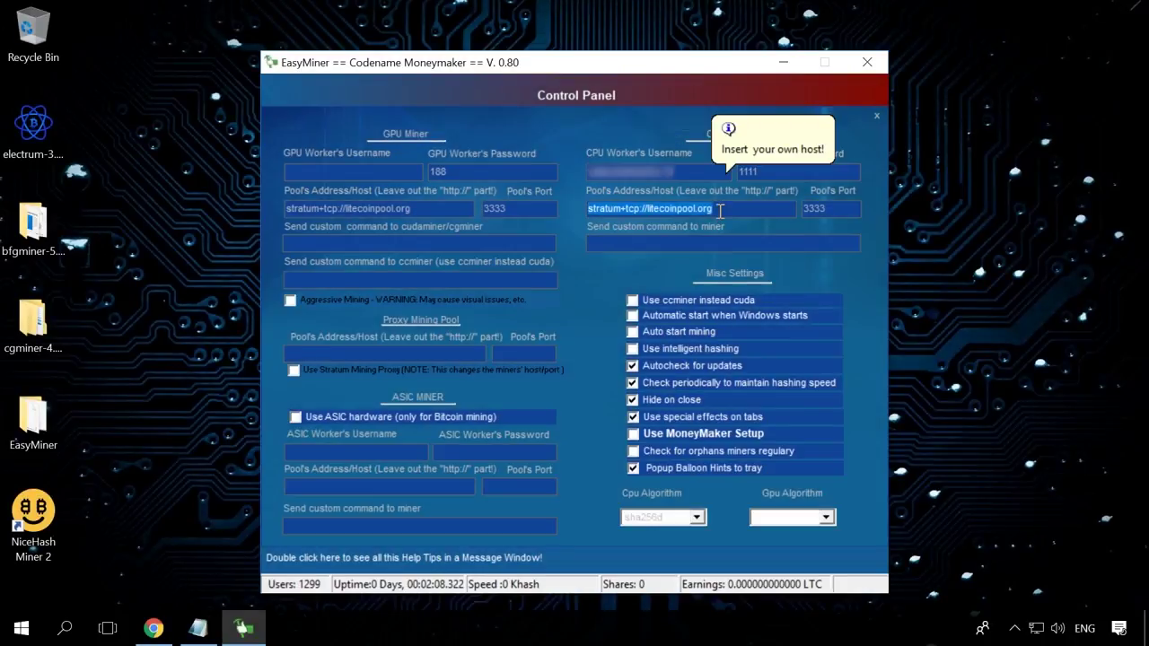
{"action": "key", "text": "ctrl+v"}
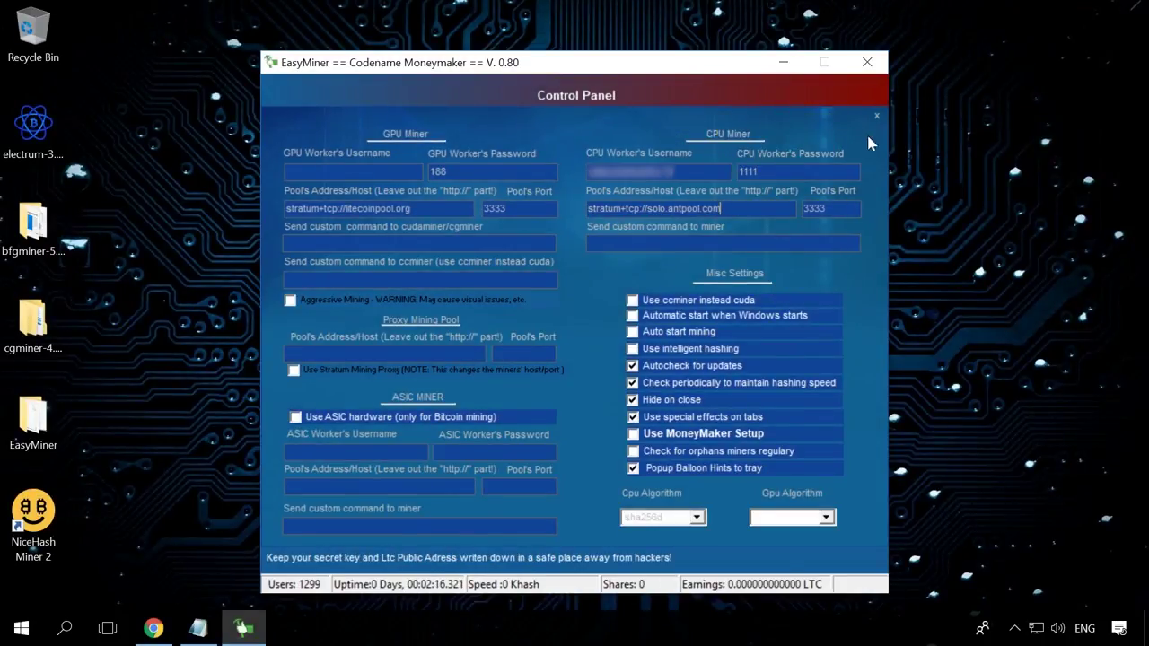
- Close EasyMiner's Control Panel settings and open the mining log screen
{"action": "left_click", "coordinate": [878, 117]}
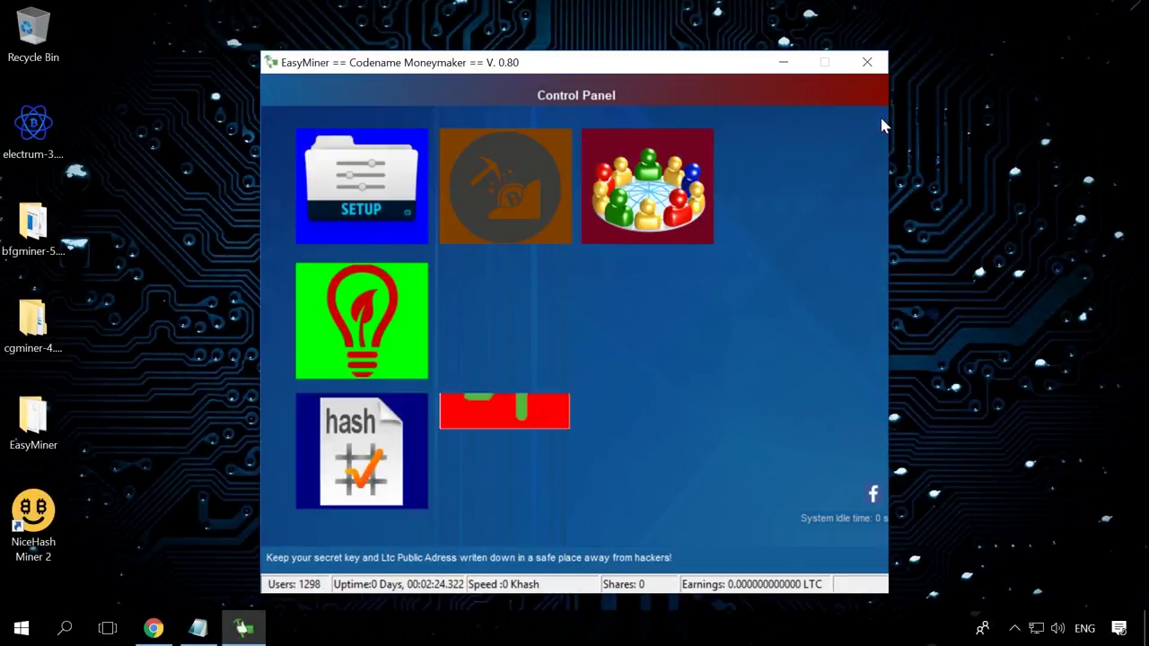
{"action": "left_click", "coordinate": [505, 176]}
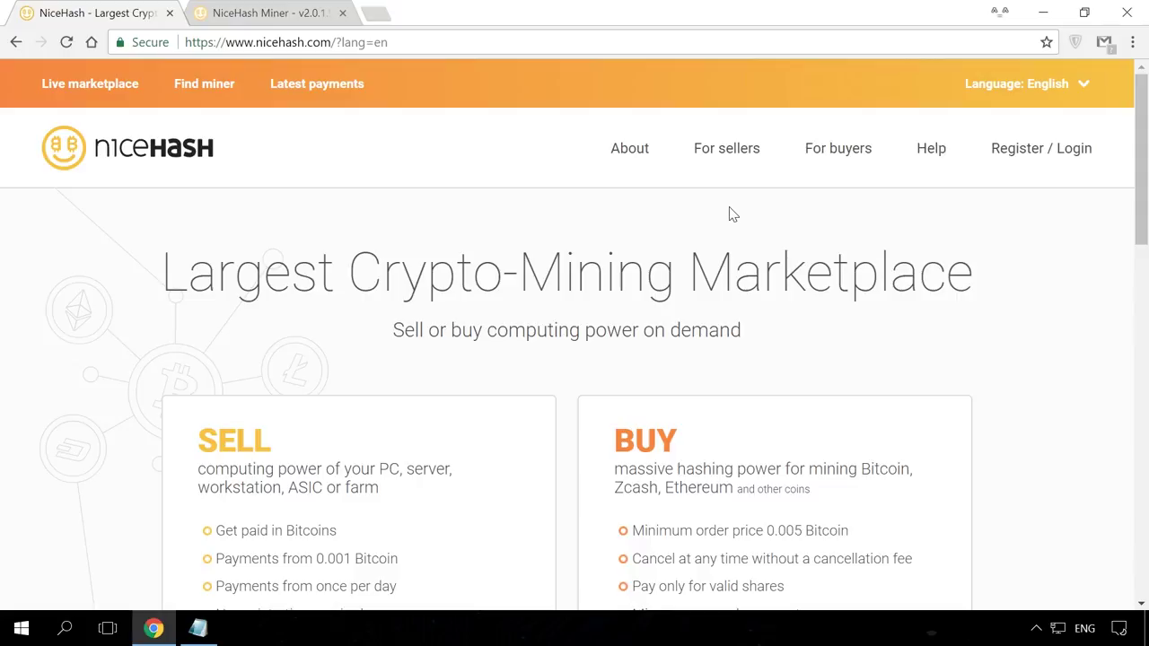
- Scroll the NiceHash homepage and switch to the 'NiceHash Miner - v2.0.1' tab
{"action": "scroll", "coordinate": [729, 214], "scroll_direction": "down", "scroll_amount": 3}
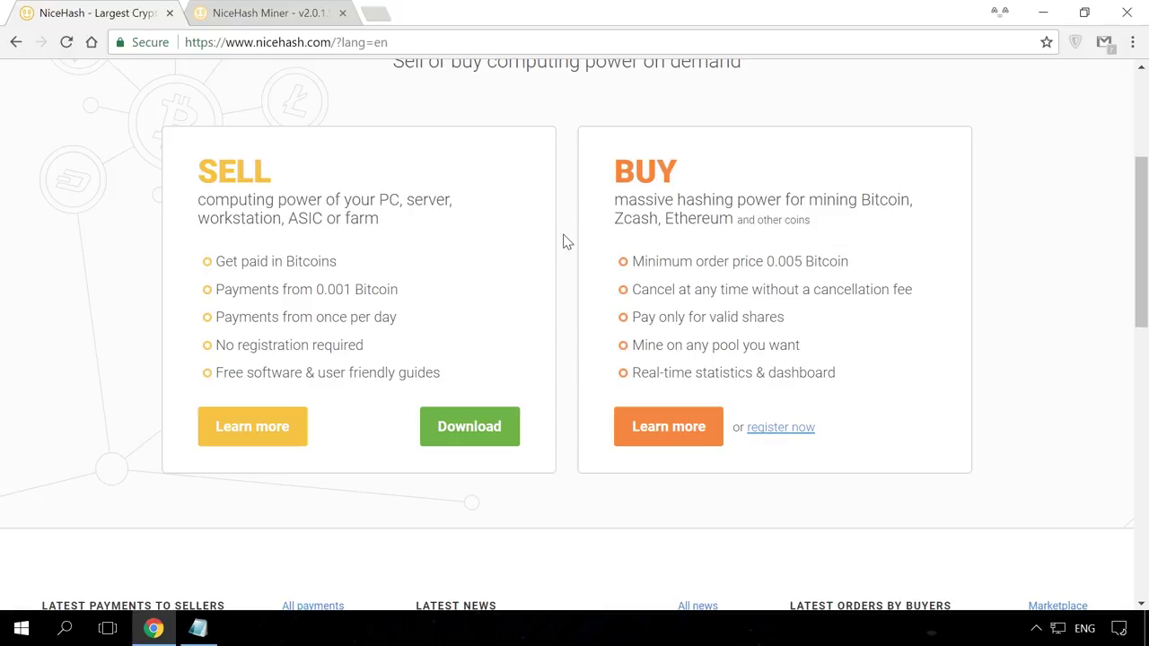
{"action": "left_click", "coordinate": [277, 22]}
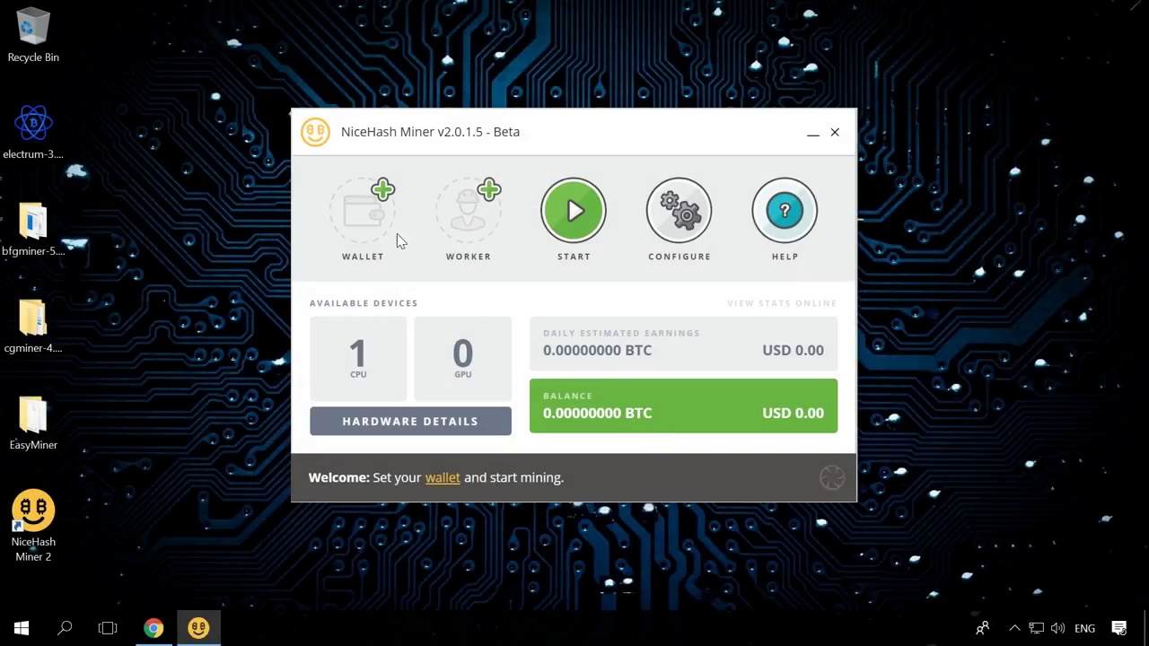
- Save the pasted Bitcoin wallet address and worker ID worker1
{"action": "left_click", "coordinate": [377, 204]}
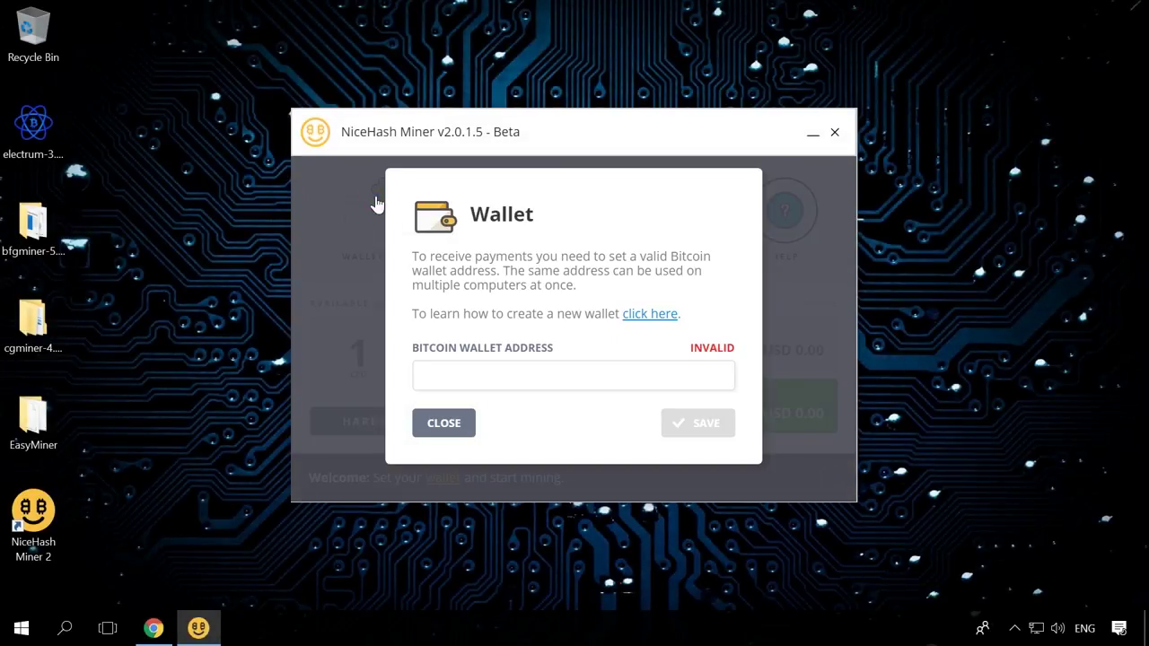
{"action": "key", "text": "ctrl+v"}
{"action": "left_click", "coordinate": [709, 424]}
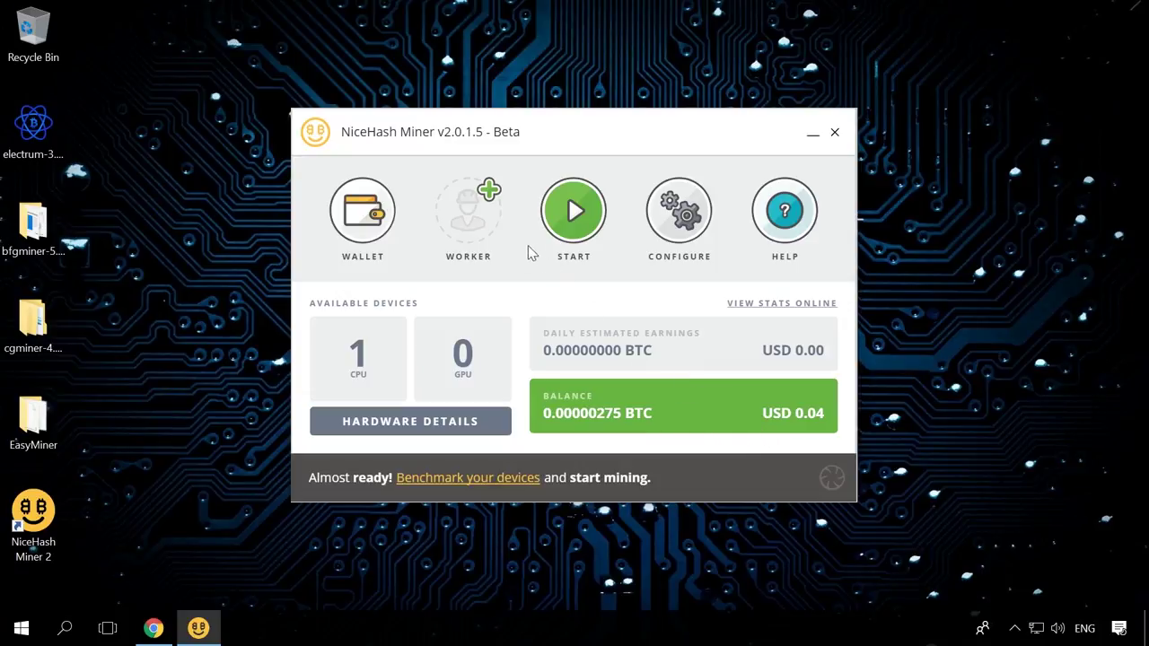
{"action": "left_click", "coordinate": [487, 199]}
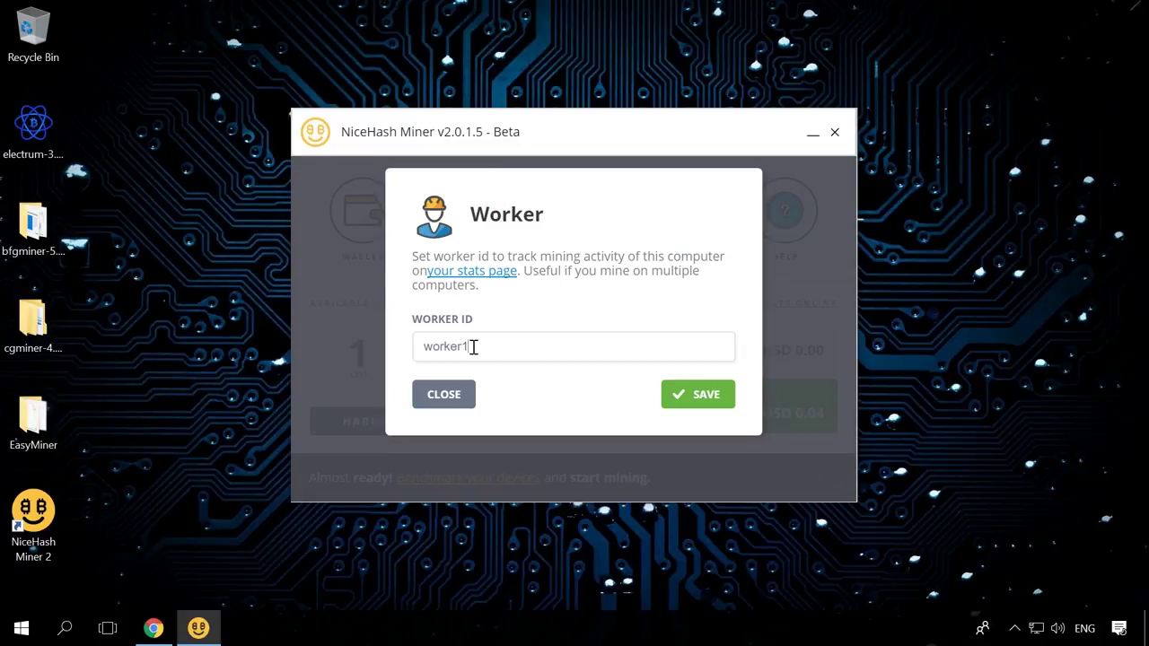
{"action": "left_click", "coordinate": [686, 396]}
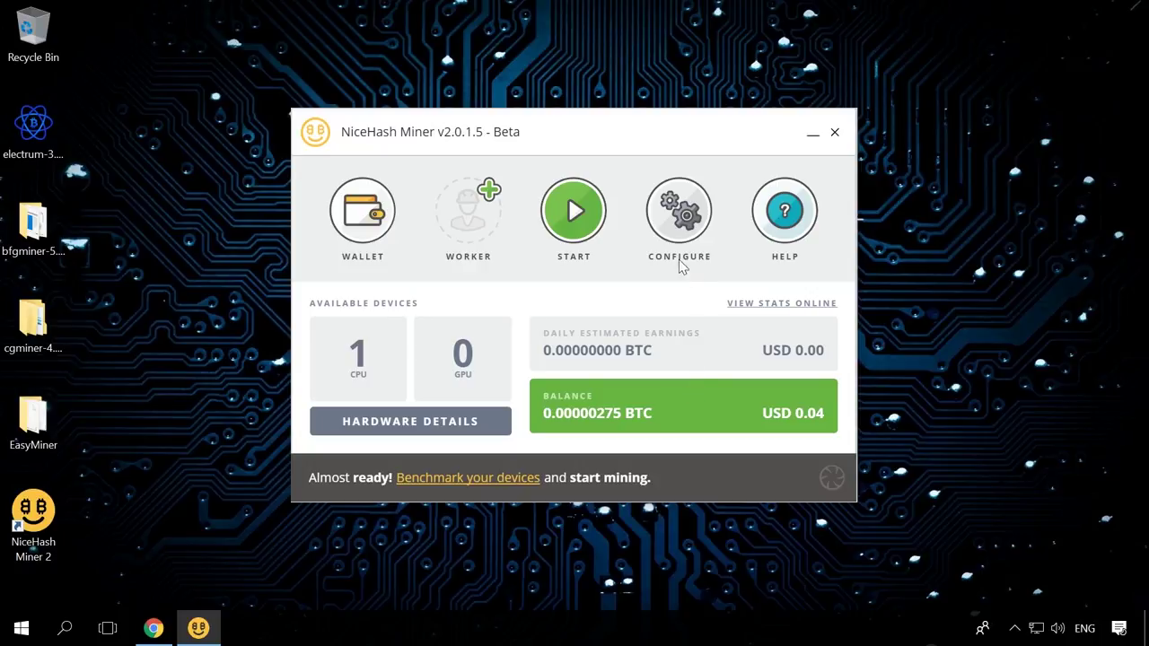
- Browse the General, Mining, Logging, Advanced and About configuration pages, then return
{"action": "left_click", "coordinate": [677, 229]}
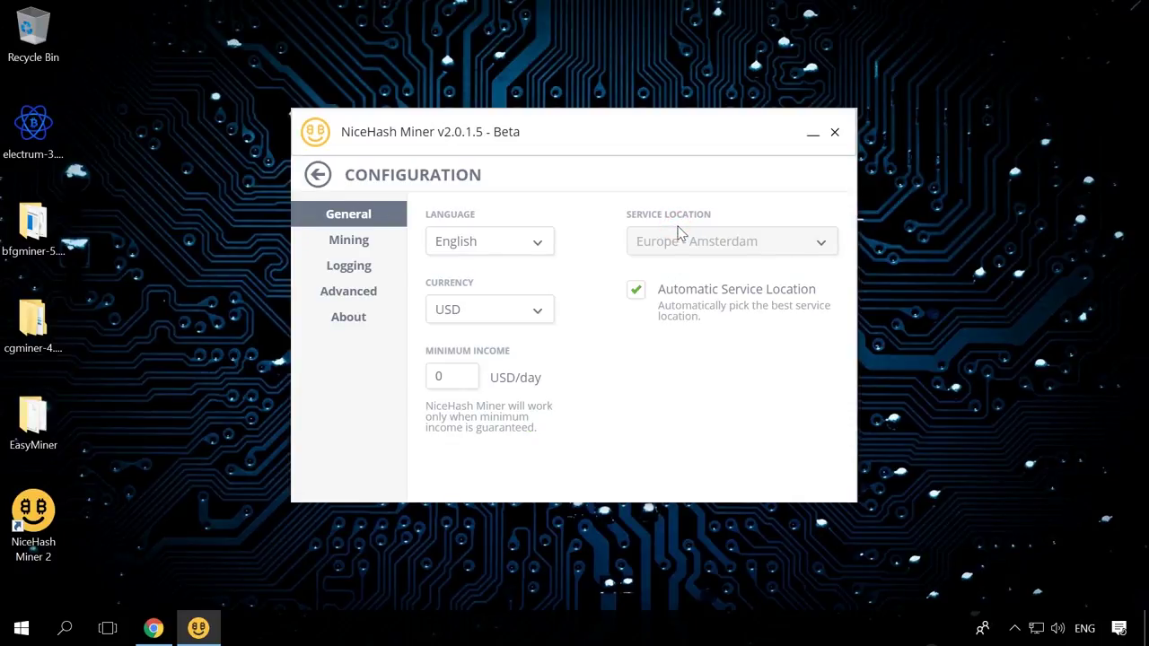
{"action": "left_click", "coordinate": [541, 310]}
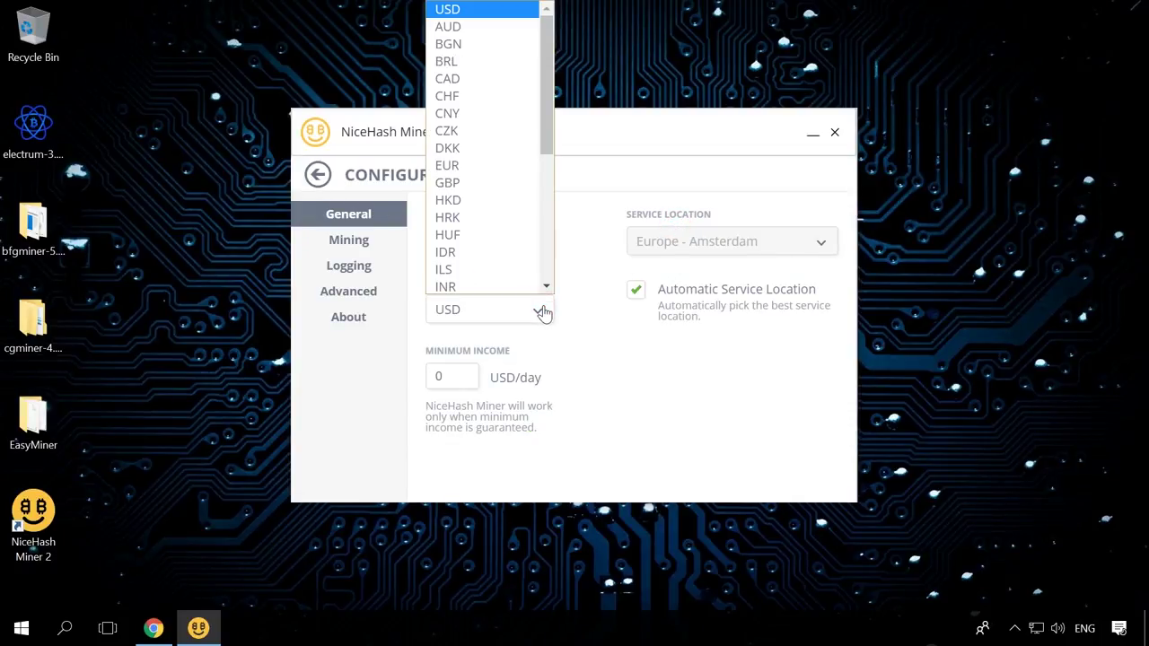
{"action": "left_click", "coordinate": [370, 249]}
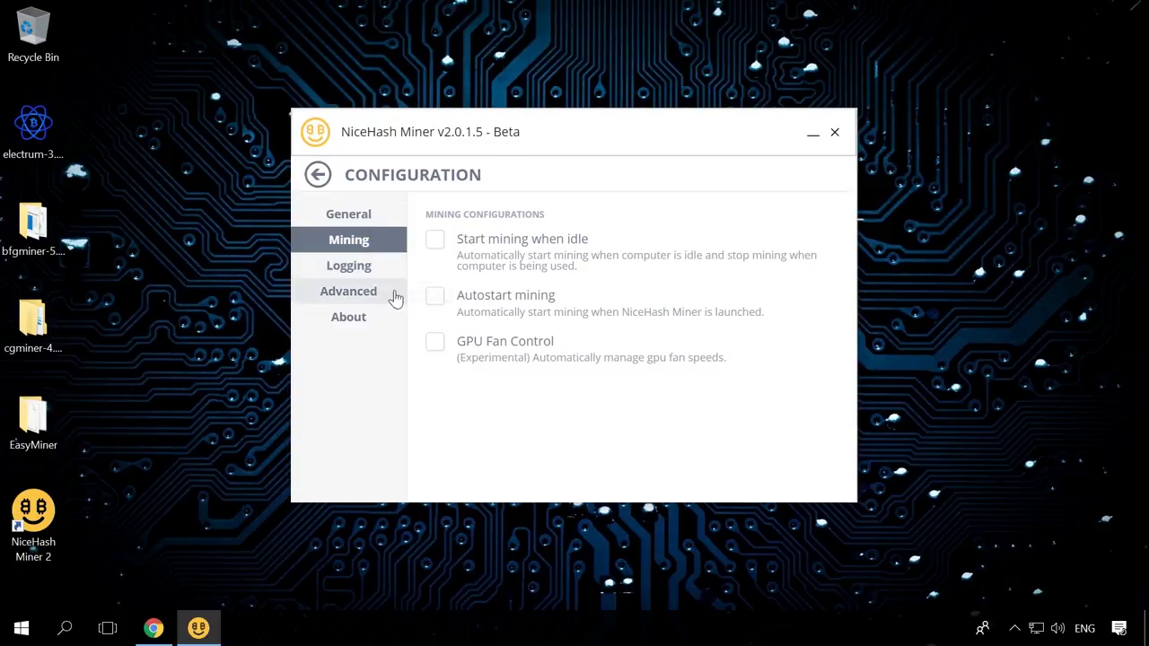
{"action": "left_click", "coordinate": [364, 269]}
{"action": "left_click", "coordinate": [355, 291]}
{"action": "left_click", "coordinate": [357, 317]}
{"action": "left_click", "coordinate": [345, 213]}
{"action": "left_click", "coordinate": [319, 176]}
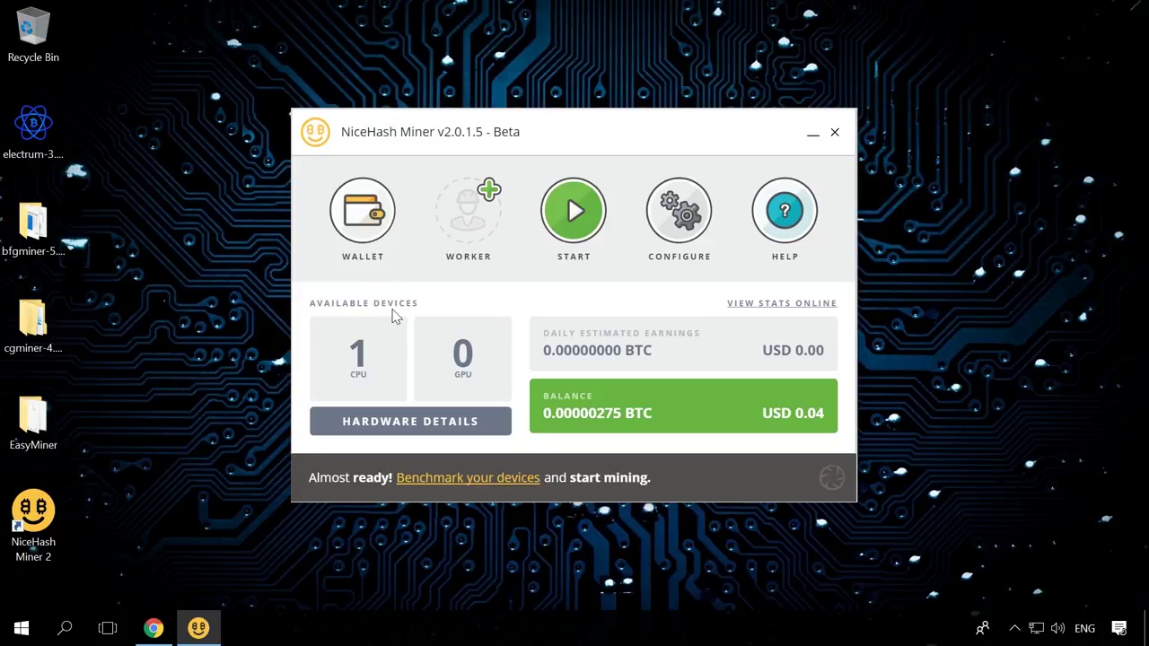
- Run a STANDARD benchmark on all hardware and return to the dashboard
{"action": "left_click", "coordinate": [449, 421]}
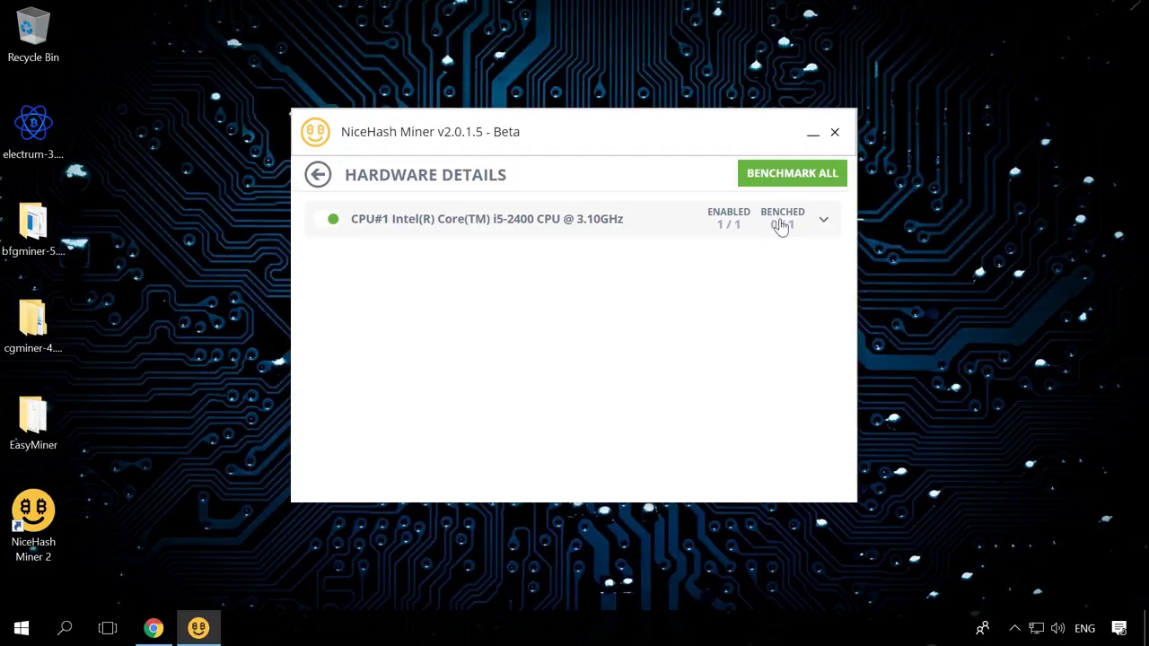
{"action": "left_click", "coordinate": [808, 178]}
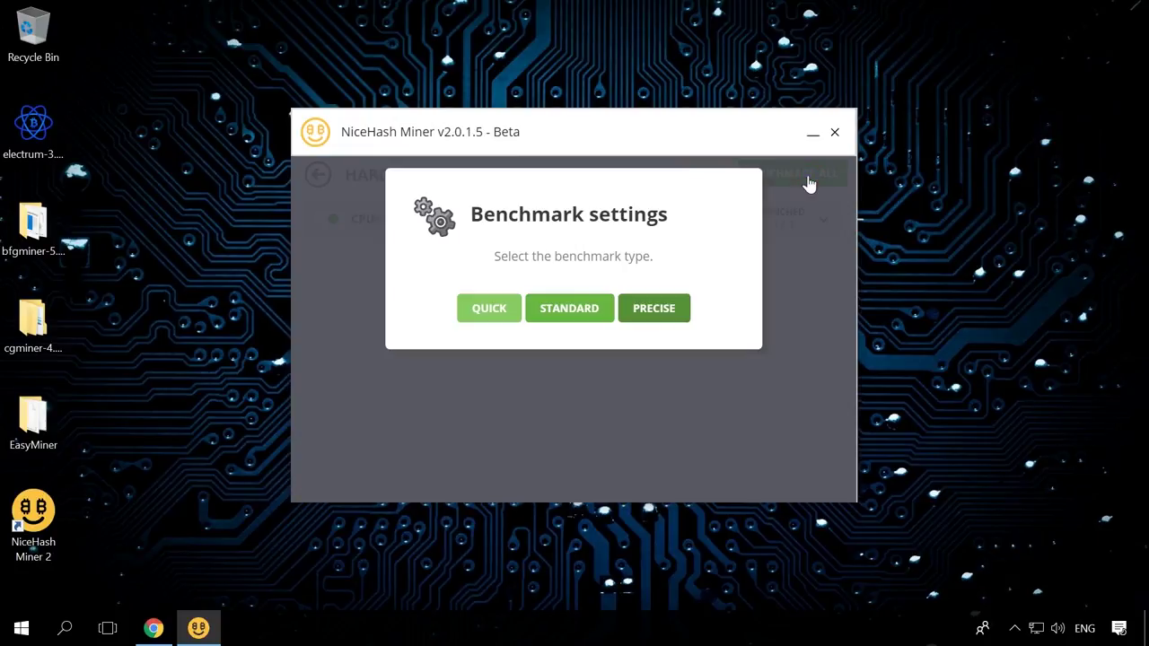
{"action": "left_click", "coordinate": [579, 308]}
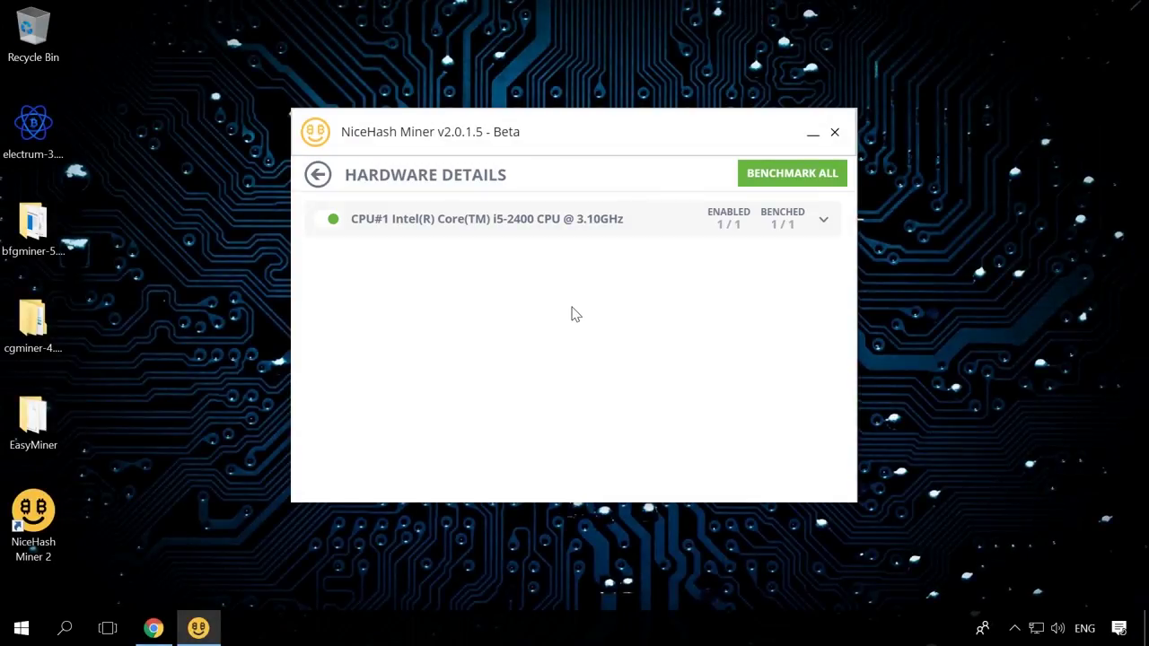
{"action": "left_click", "coordinate": [321, 177]}
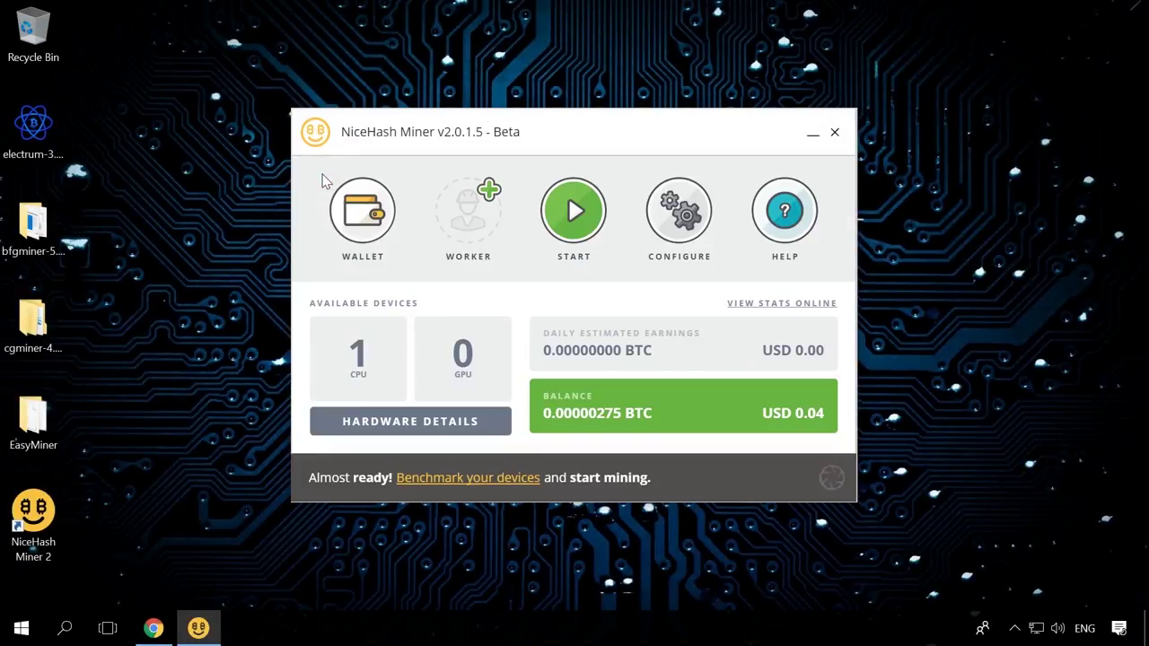
- Start CPU mining, move the xmr-stak console aside, and view stats online
{"action": "left_click", "coordinate": [585, 215]}
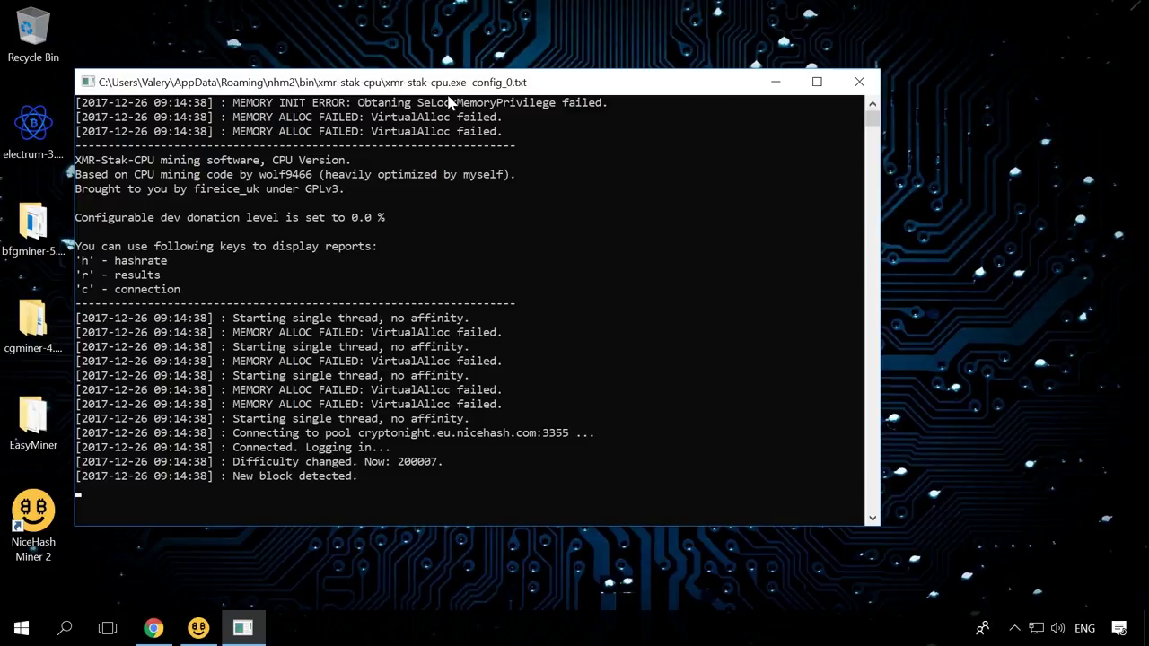
{"action": "left_click_drag", "start_coordinate": [189, 84], "coordinate": [499, 199]}
{"action": "left_click", "coordinate": [513, 131]}
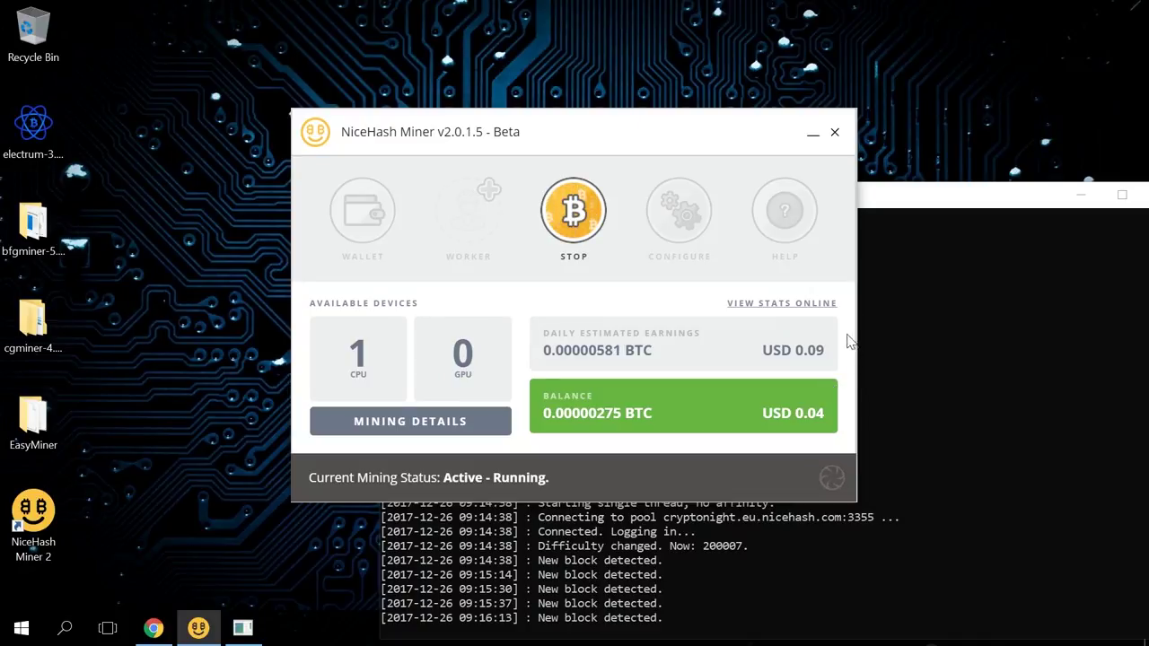
{"action": "left_click", "coordinate": [810, 304]}
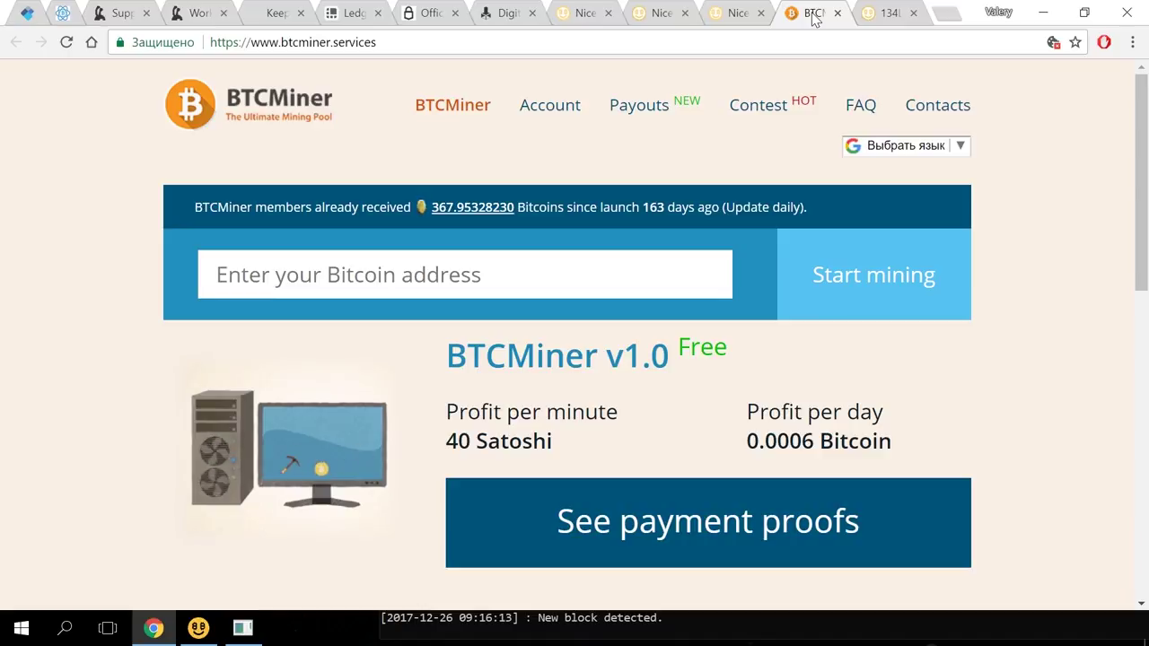
{"action": "left_click", "coordinate": [659, 275]}
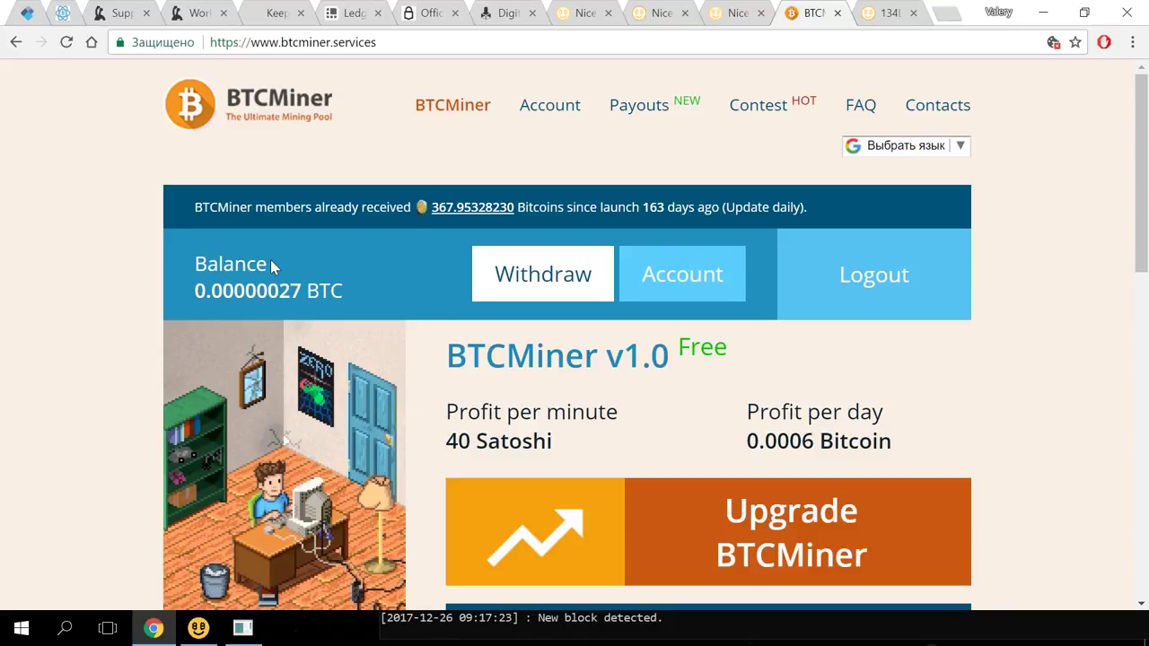
{"action": "scroll", "coordinate": [99, 316], "scroll_direction": "down", "scroll_amount": 3}
{"action": "scroll", "coordinate": [102, 317], "scroll_direction": "down", "scroll_amount": 3}
{"action": "scroll", "coordinate": [107, 317], "scroll_direction": "down", "scroll_amount": 2}
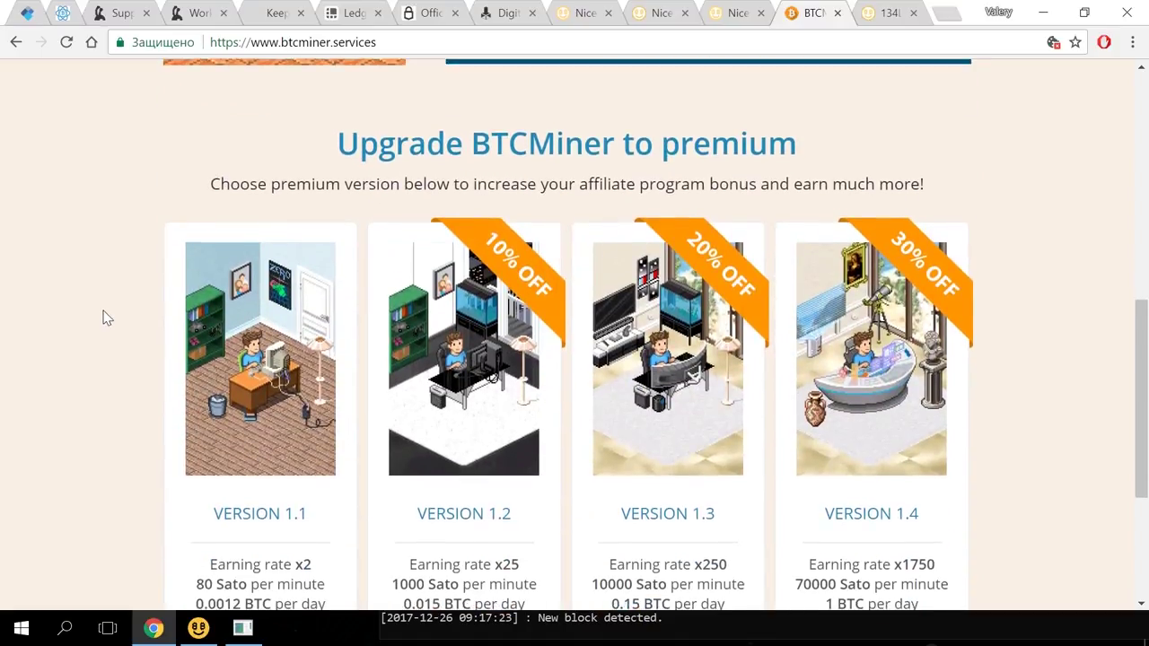
{"action": "scroll", "coordinate": [108, 317], "scroll_direction": "down", "scroll_amount": 1}
{"action": "scroll", "coordinate": [108, 318], "scroll_direction": "down", "scroll_amount": 1}
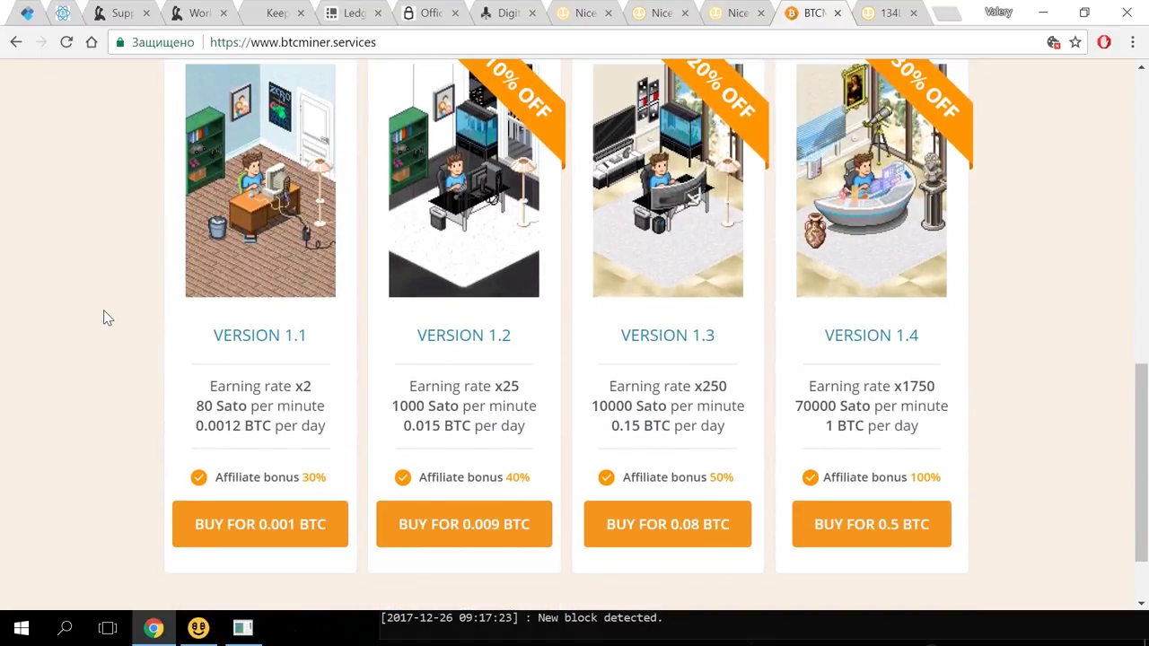
{"action": "scroll", "coordinate": [105, 318], "scroll_direction": "down", "scroll_amount": 1}
{"action": "scroll", "coordinate": [108, 319], "scroll_direction": "up", "scroll_amount": 5}
{"action": "scroll", "coordinate": [108, 318], "scroll_direction": "up", "scroll_amount": 5}
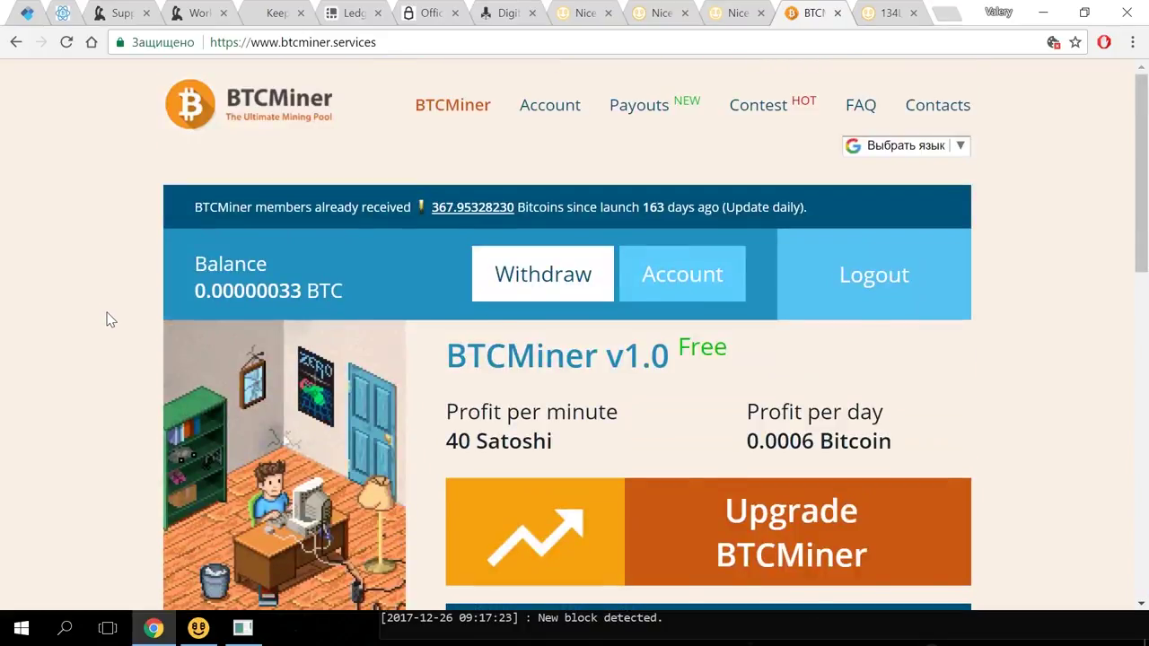